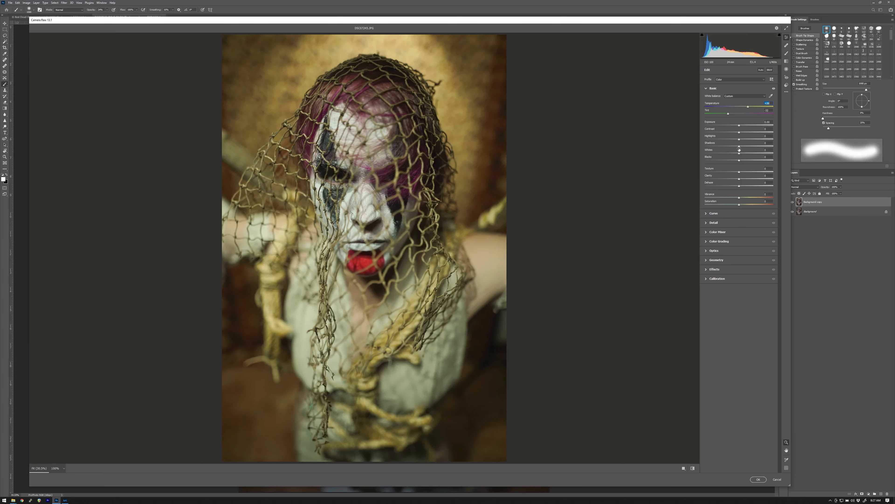
Strongly raise the Shadows, lower the Highlights, and moderately increase Dehaze, Clarity and Texture on the portrait.
left_click_drag(743, 147, 770, 147)
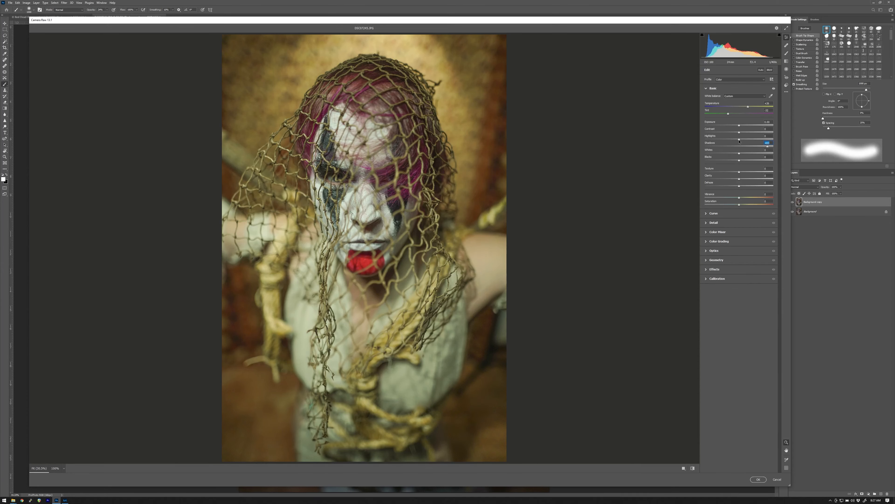
left_click_drag(739, 141, 711, 141)
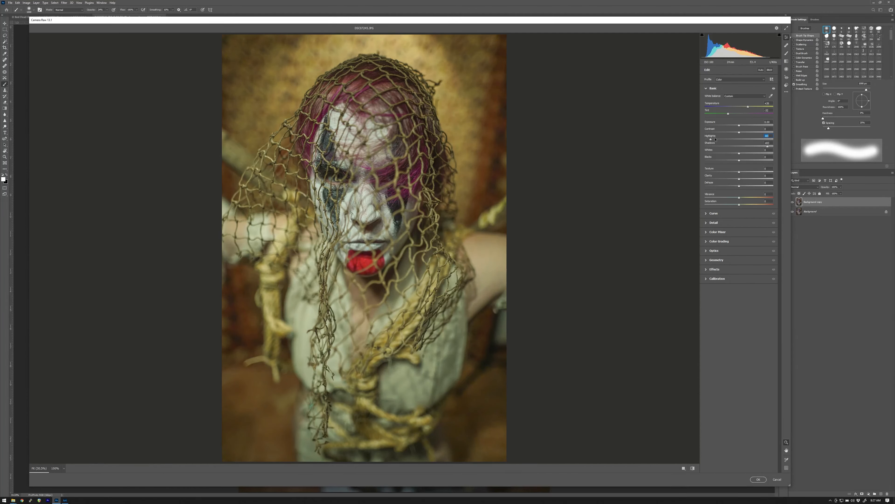
left_click_drag(739, 186, 751, 188)
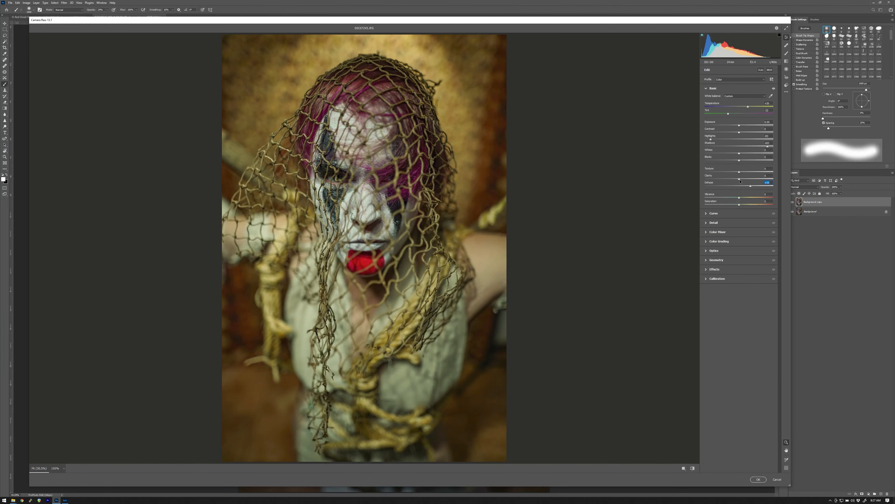
left_click_drag(740, 180, 756, 181)
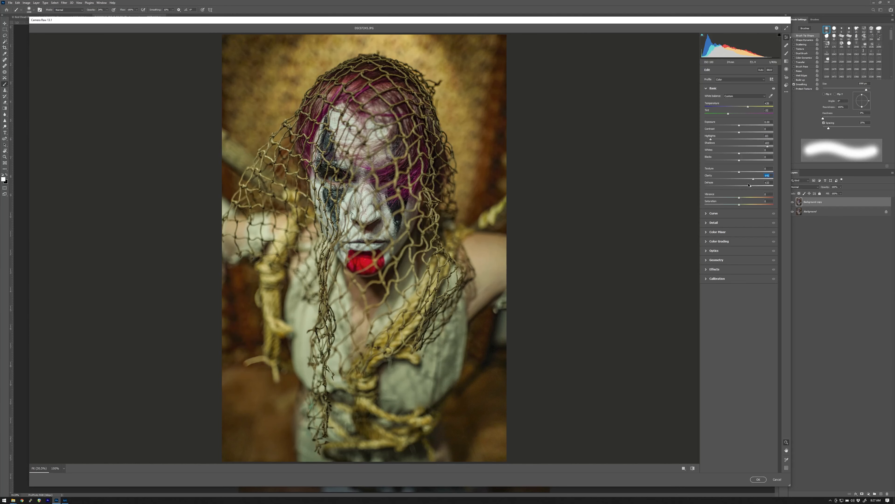
left_click_drag(739, 171, 746, 172)
Increase Contrast, Exposure and Vibrance, and add some sharpening and noise reduction to the portrait.
left_click_drag(740, 133, 752, 134)
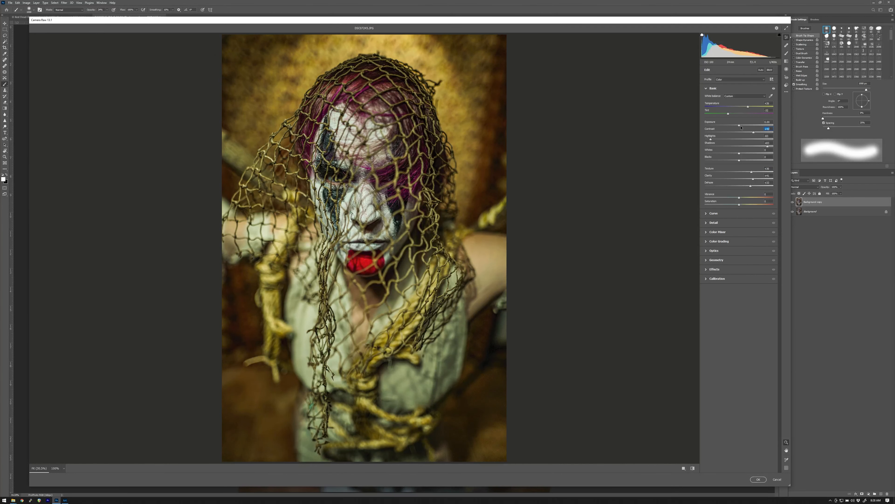
left_click_drag(739, 125, 744, 125)
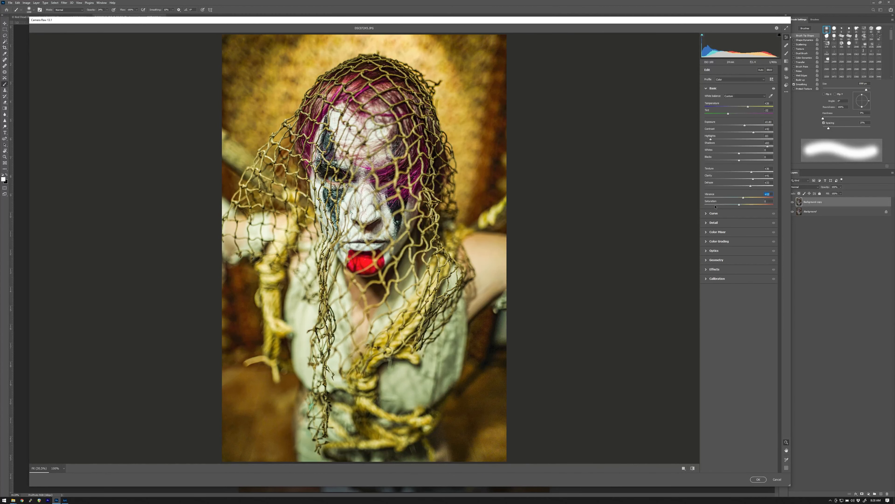
left_click(709, 222)
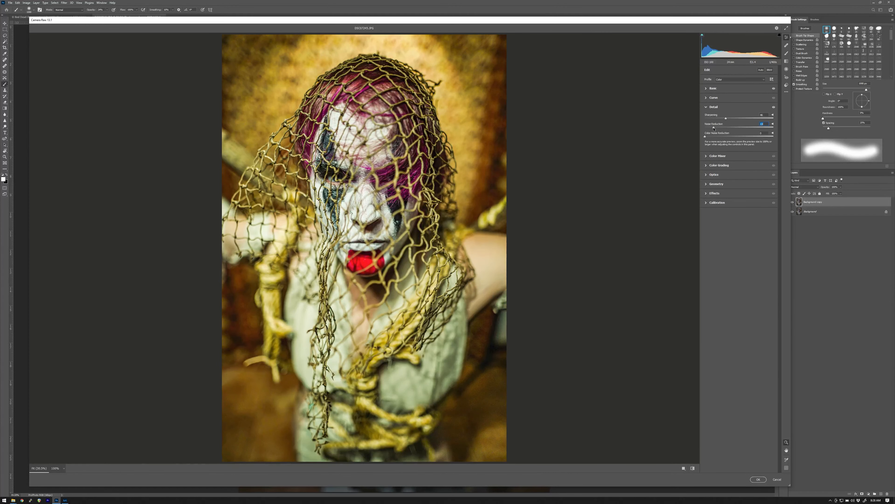
In the Calibration adjustments, shift the Shadows tint toward green and lower the Red Primary hue and saturation.
left_click(711, 203)
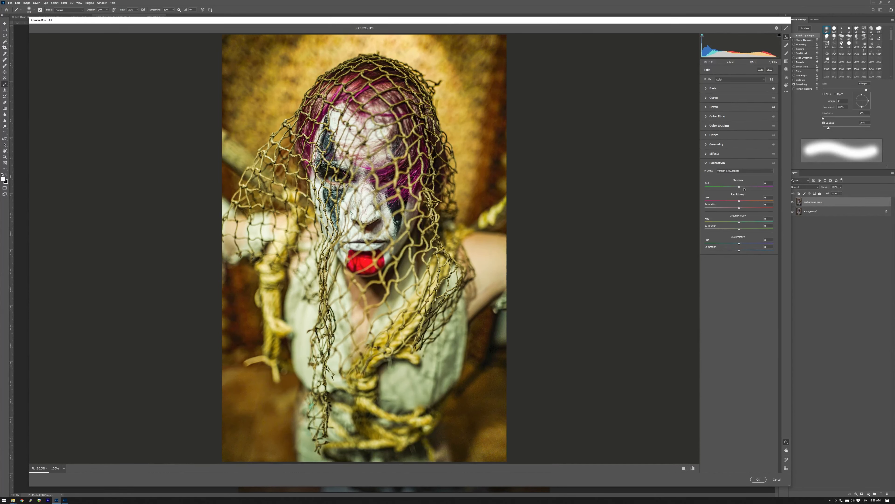
left_click_drag(743, 187, 721, 192)
mouse_move(739, 201)
left_mouse_down()
mouse_move(694, 209)
mouse_move(747, 204)
mouse_move(733, 205)
left_mouse_up()
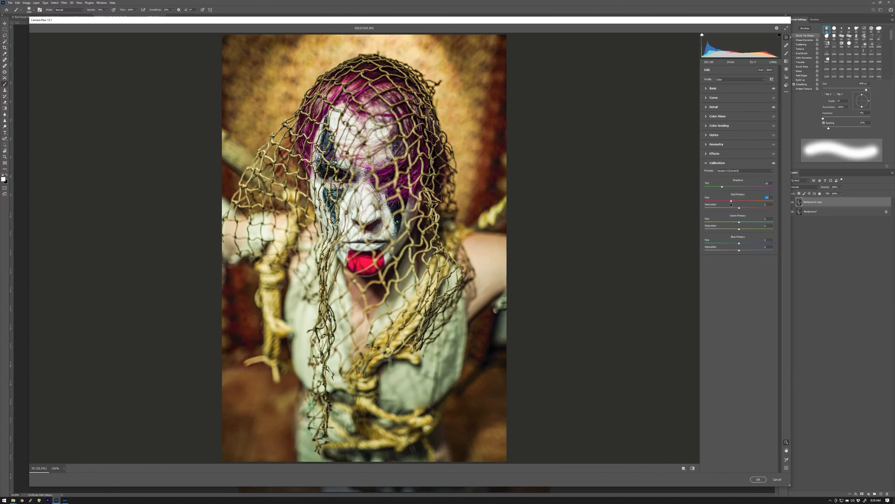
left_click_drag(739, 208, 755, 209)
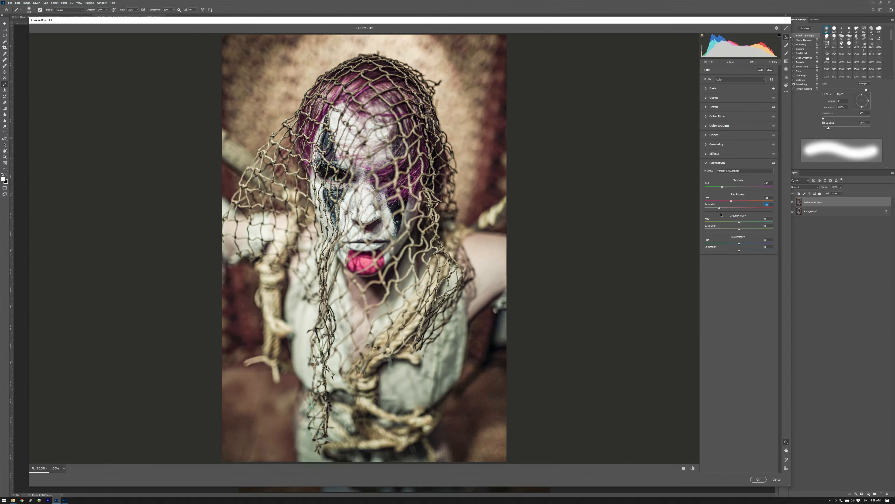
left_click_drag(721, 215, 723, 211)
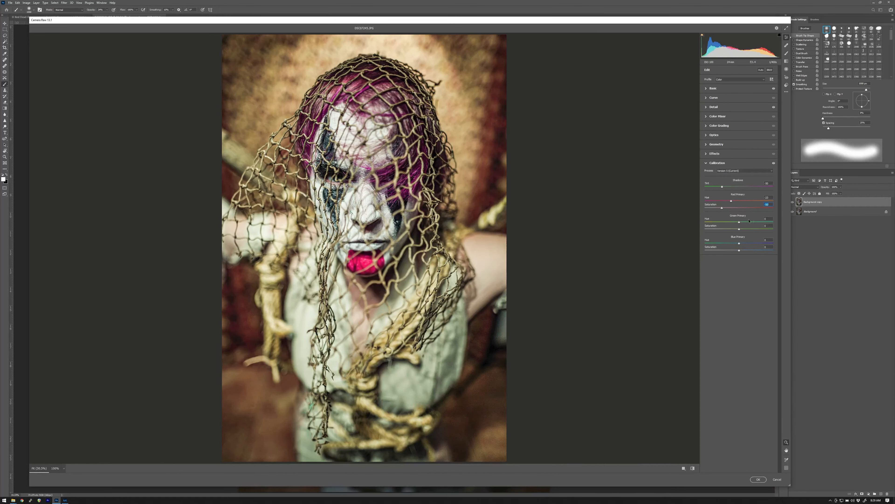
Adjust the Green Primary and Blue Primary calibration and apply the Camera Raw filter to the duplicate layer.
left_click_drag(757, 224, 728, 231)
left_click_drag(739, 243, 742, 244)
left_click(758, 479)
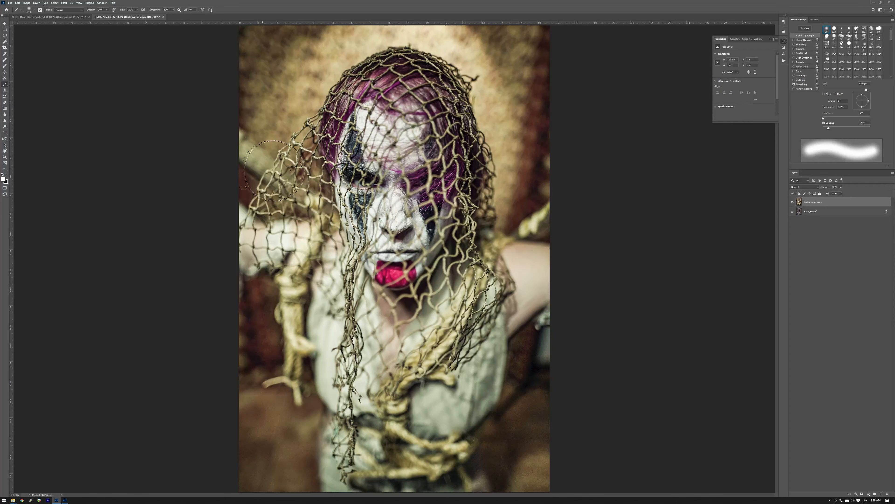
Switch to the Burn tool and review its exposure setting for darkening parts of the portrait.
left_click(7, 128)
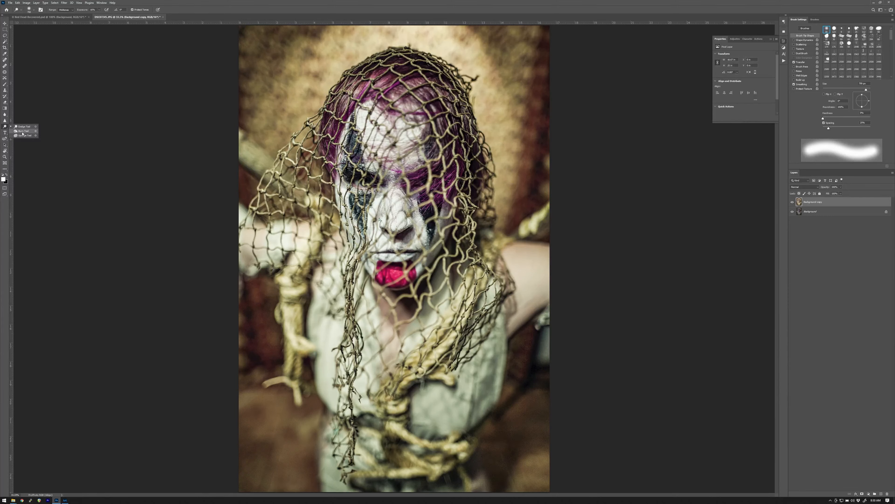
left_click(22, 133)
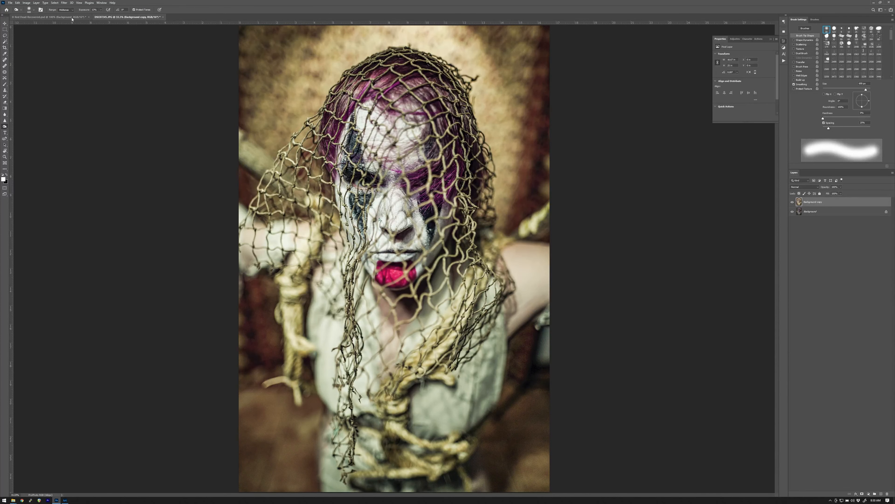
left_click(101, 10)
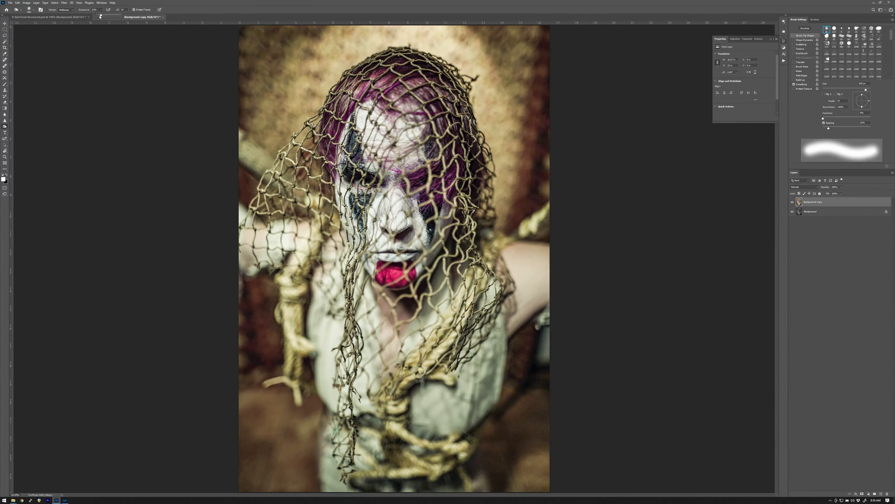
left_click(109, 73)
key("ctrl+plus")
key("ctrl+minus")
key("ctrl+minus")
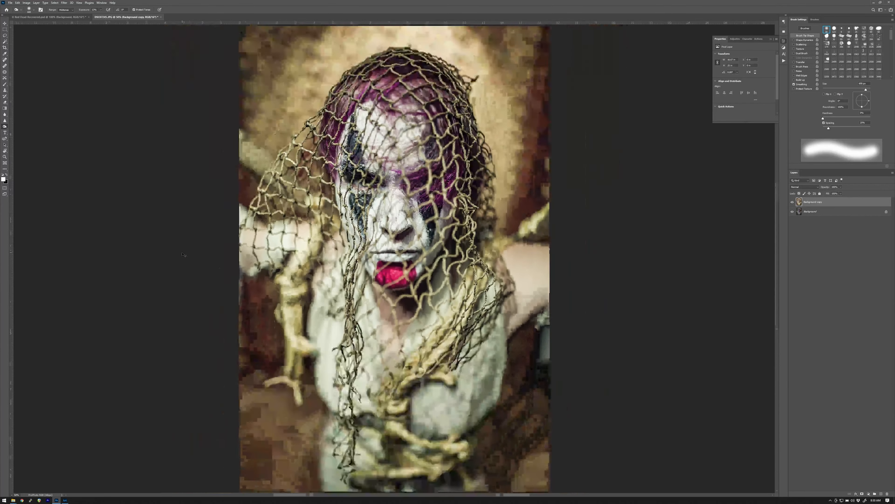
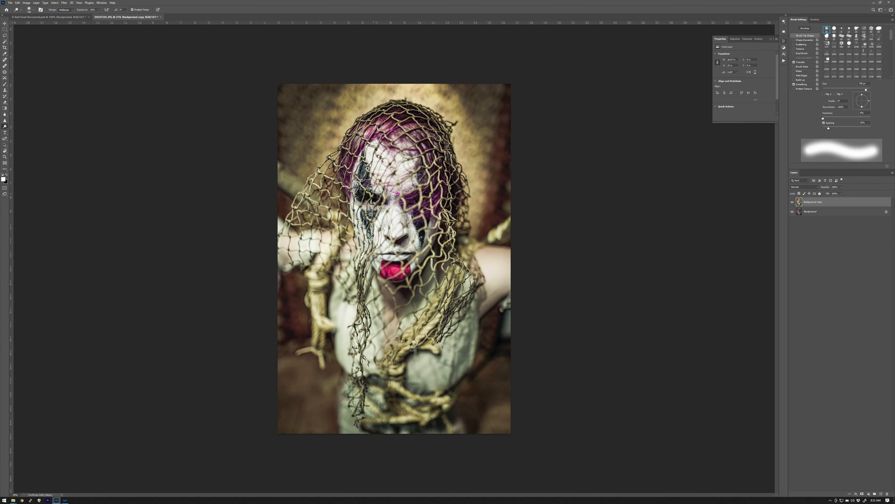
Add a Curves adjustment layer above the duplicate layer and lift its midtones slightly to brighten the image.
left_click(868, 494)
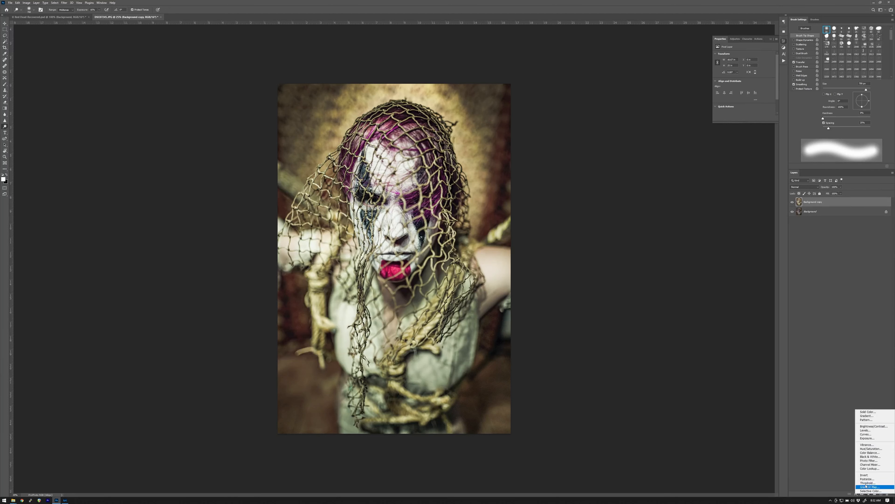
left_click(865, 435)
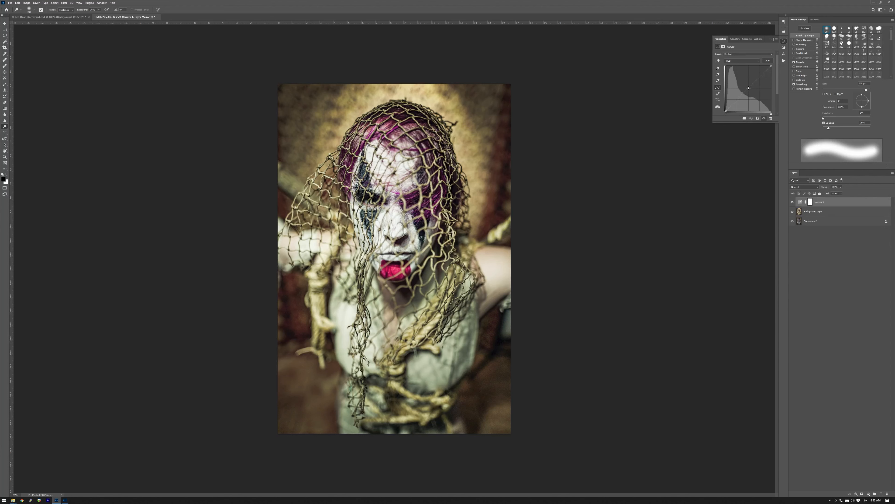
left_click_drag(749, 88, 748, 86)
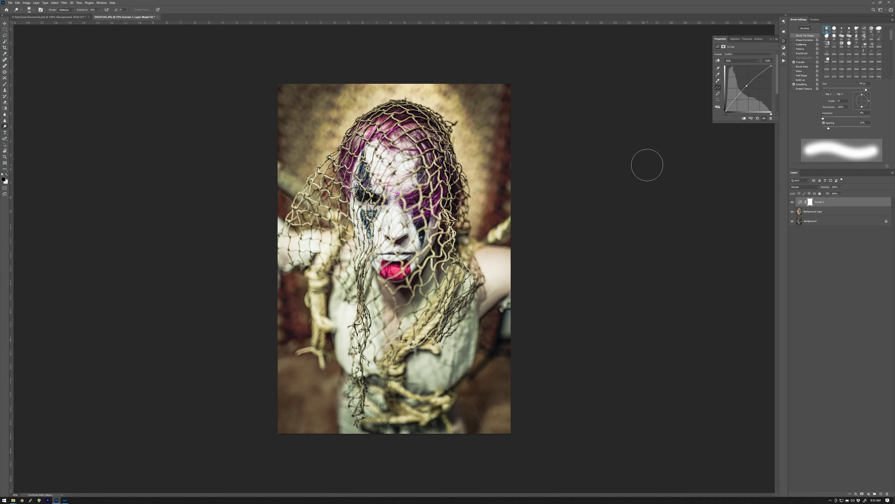
Invert the Curves layer's mask to black and switch to the Brush tool.
left_click(810, 201)
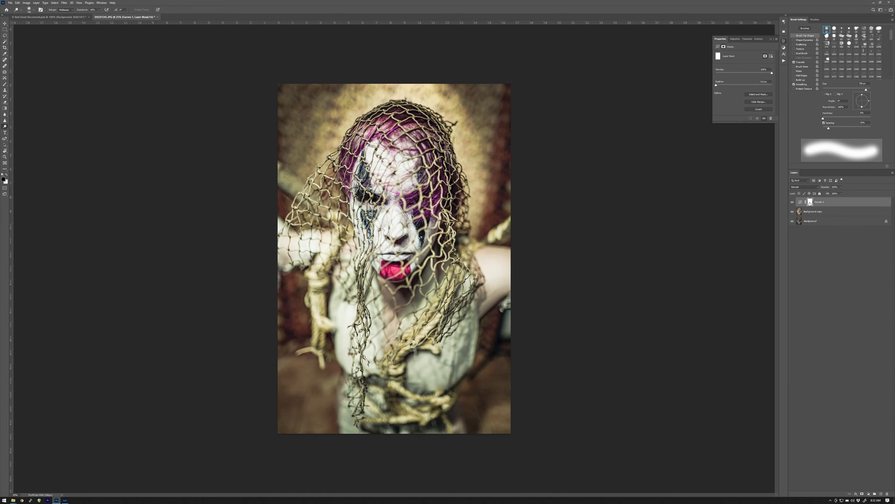
key("b")
key("ctrl+i")
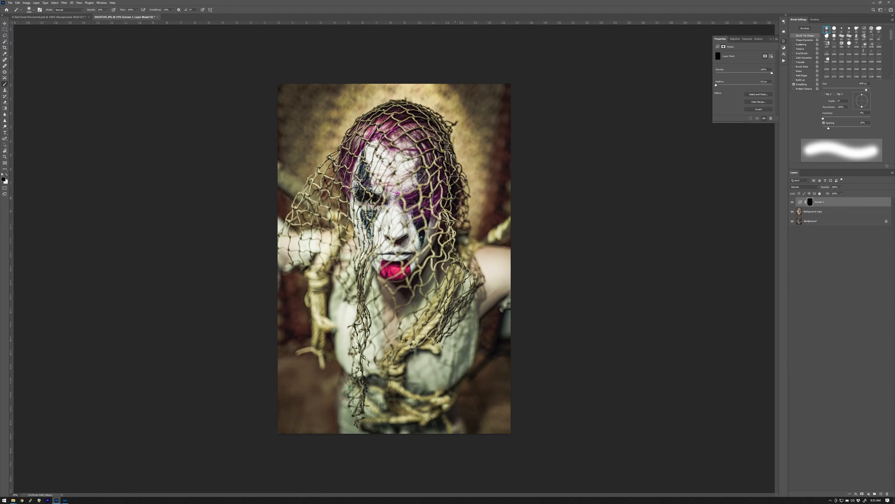
Paint white on the Curves layer's mask over the visible eye, using a small soft brush at 100% opacity.
key("ctrl+plus")
key("ctrl+plus")
key("ctrl+plus")
key("ctrl+plus")
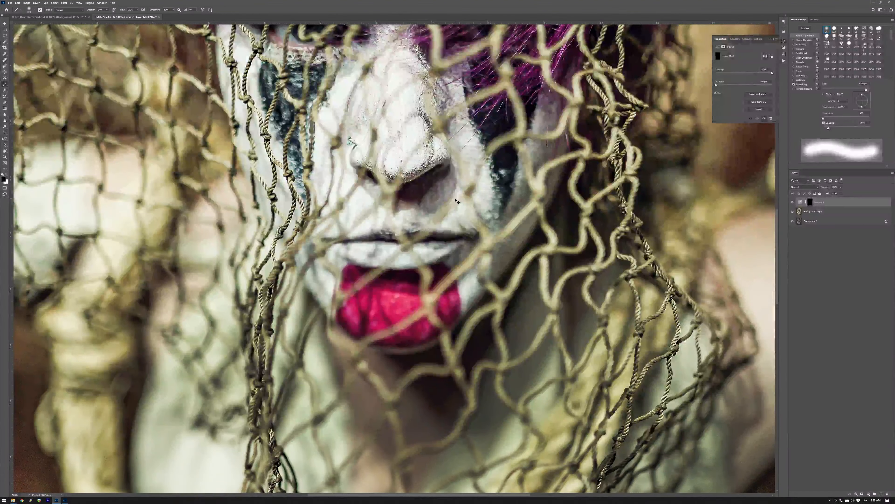
key("ctrl+plus")
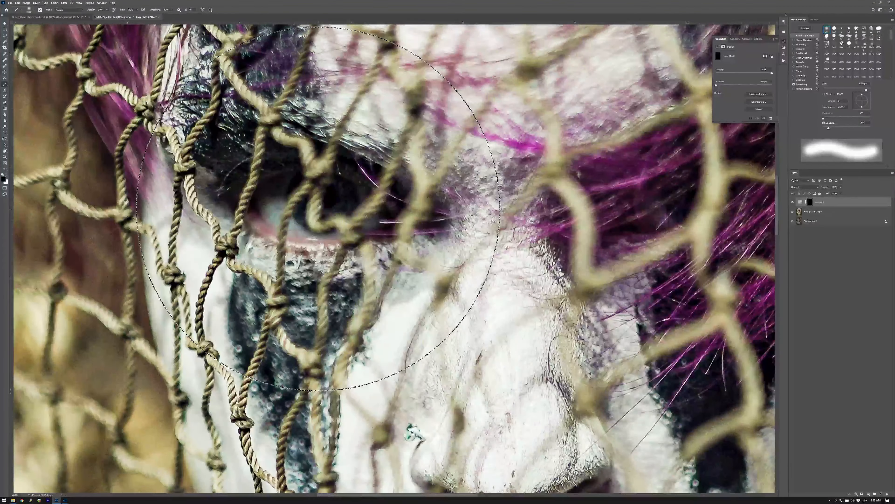
key("bracketleft")
key("bracketleft")
key("bracketleft")
key("bracketleft")
key("bracketleft")
key("bracketleft")
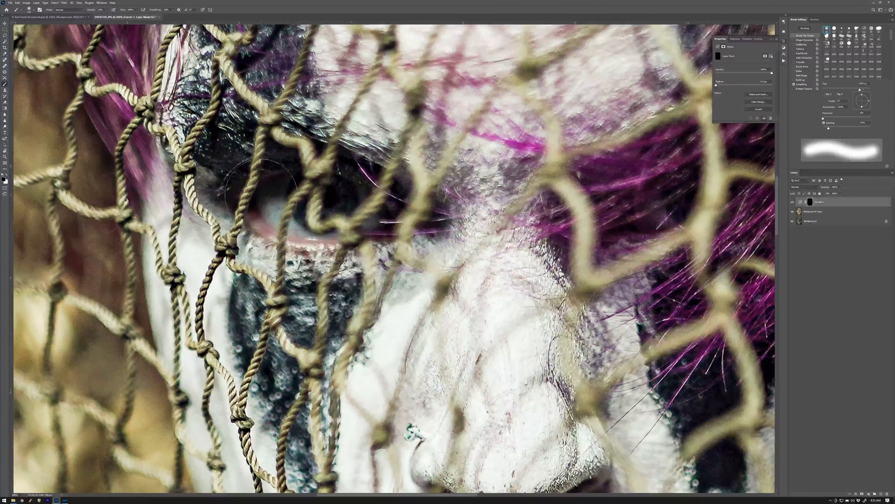
key("bracketleft")
key("bracketleft")
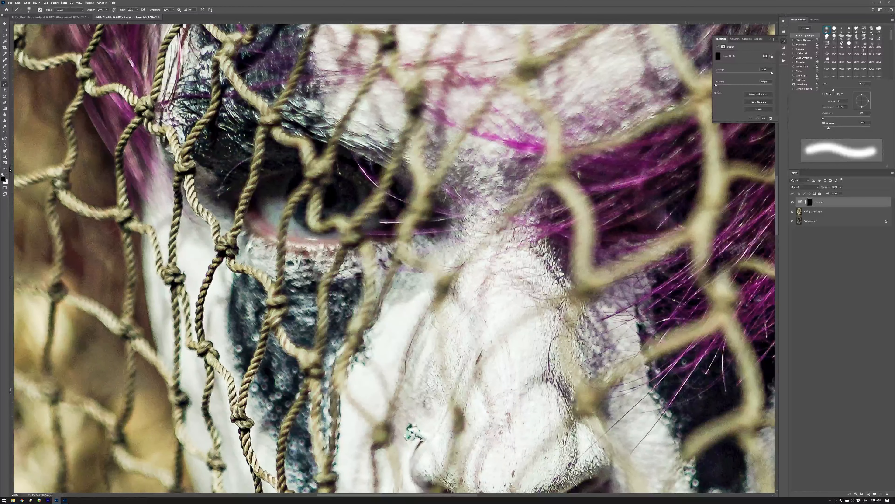
left_click(7, 174)
key("0")
left_click_drag(261, 211, 273, 203)
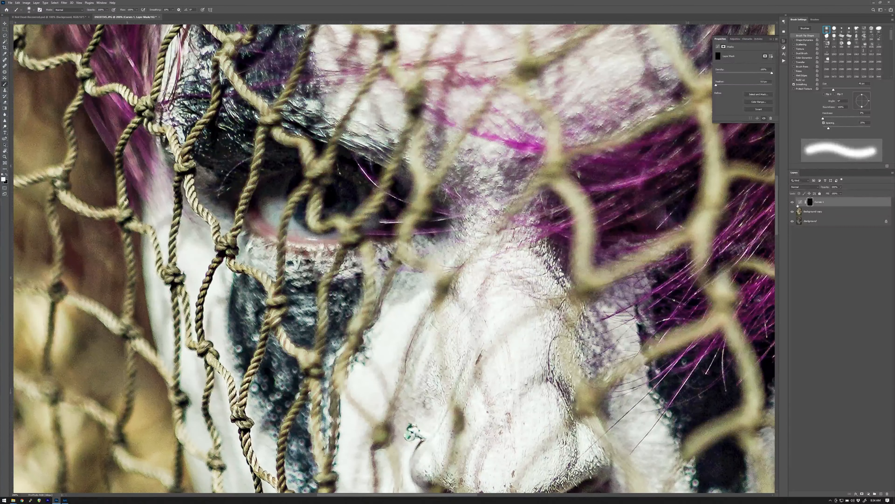
Raise the Curves layer's curve steeply to brighten the masked eye, and ease it back to a moderate lift.
left_click(799, 202)
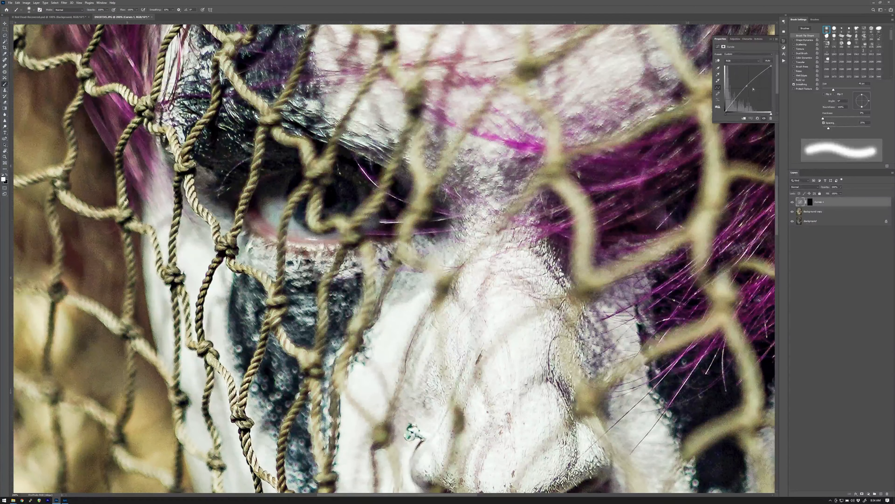
left_click_drag(746, 86, 737, 78)
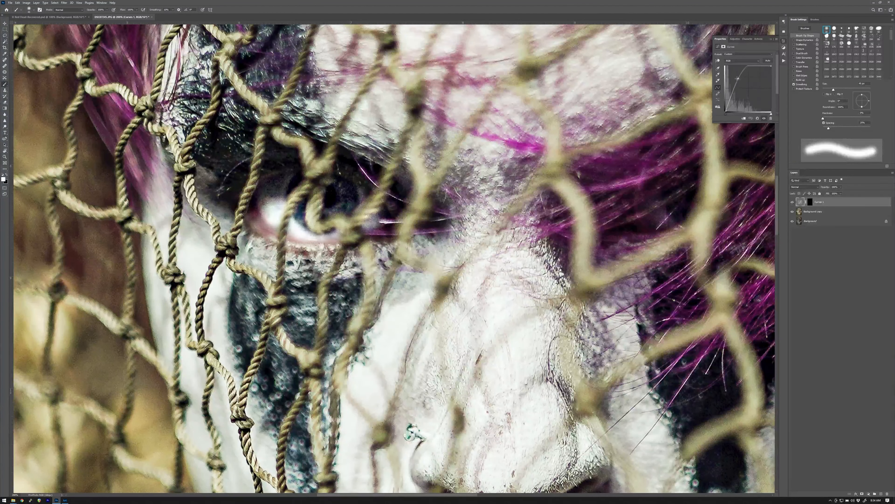
key("ctrl+minus")
key("ctrl+minus")
key("ctrl+minus")
key("ctrl+minus")
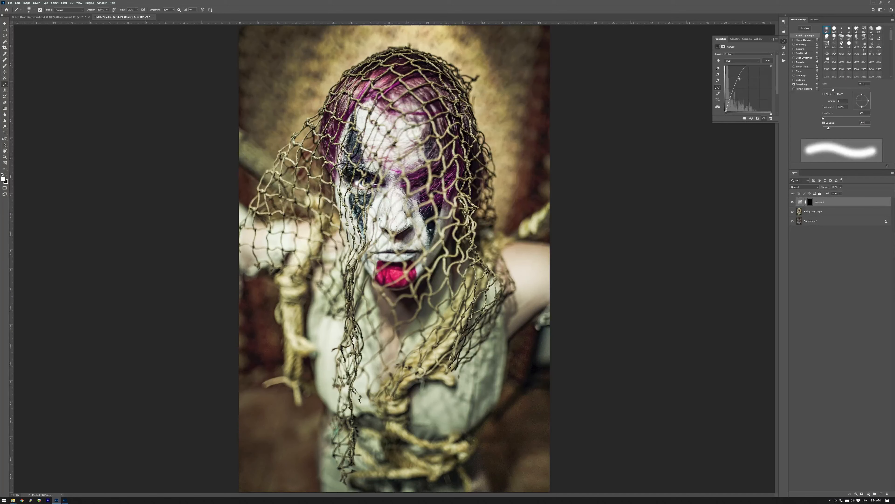
left_click_drag(739, 78, 745, 82)
Create a new blank layer above the Curves layer for work on the visible eye.
key("alt+bracketleft")
left_click(809, 201)
key("ctrl+plus")
key("ctrl+plus")
key("ctrl+plus")
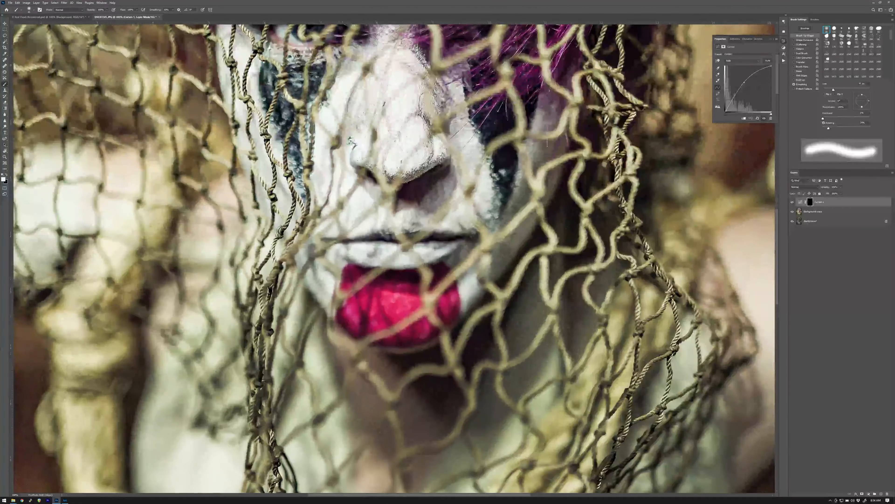
left_click_drag(341, 53, 359, 241)
key("ctrl+plus")
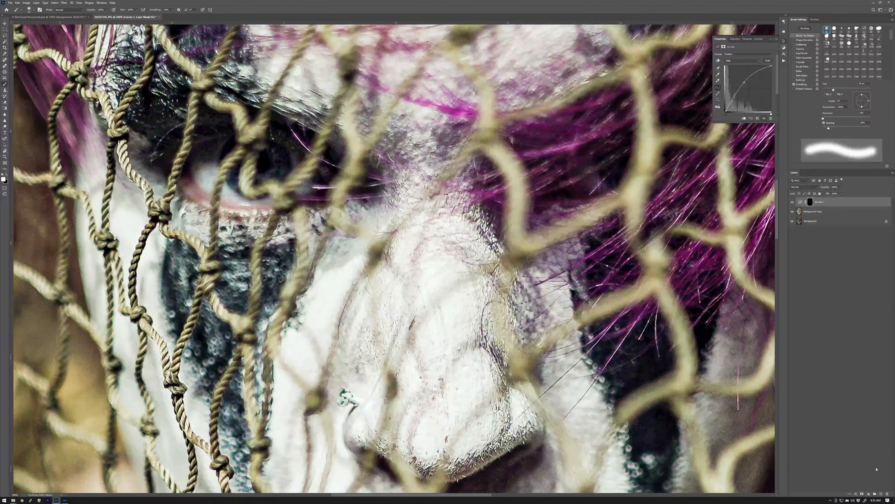
left_click(880, 494)
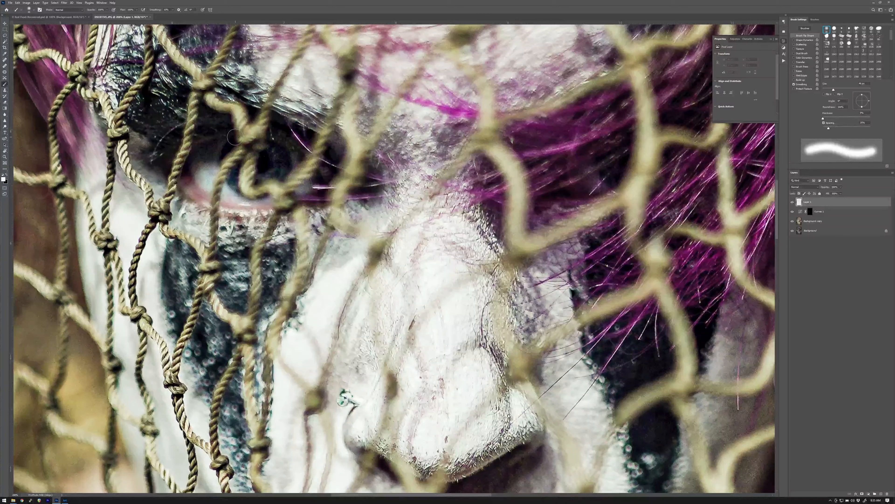
Paint a small white catchlight in the visible eye on the new layer, using a much smaller brush.
key("bracketleft")
key("bracketleft")
key("bracketleft")
key("bracketleft")
key("bracketright")
key("bracketright")
key("bracketleft")
mouse_move(270, 153)
left_mouse_down()
mouse_move(277, 152)
mouse_move(269, 154)
left_mouse_up()
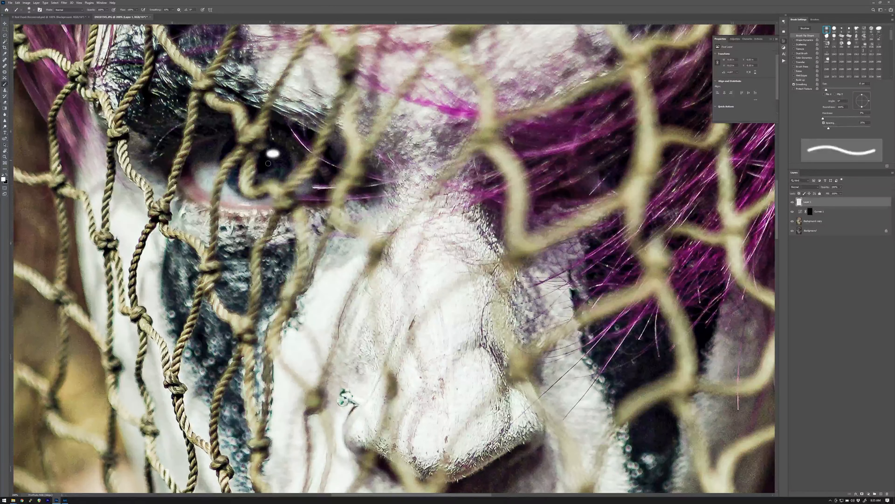
left_click(234, 180)
Set the catchlight layer's blend mode to Soft Light and touch up the catchlight in the visible eye with a short brush stroke.
left_click(803, 187)
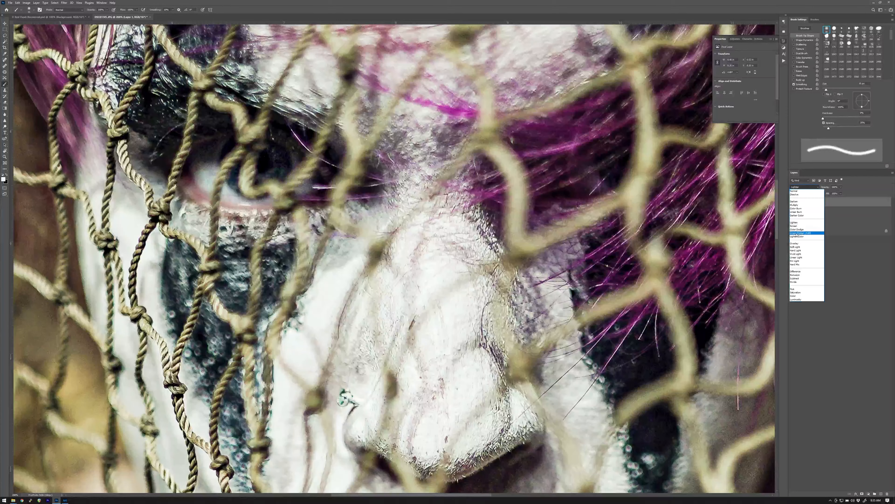
left_click(796, 247)
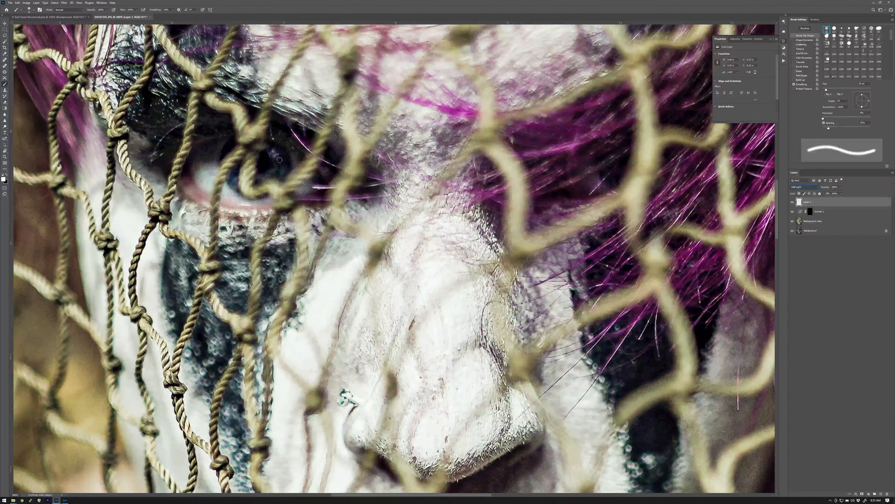
left_click_drag(276, 155, 267, 156)
key("ctrl+0")
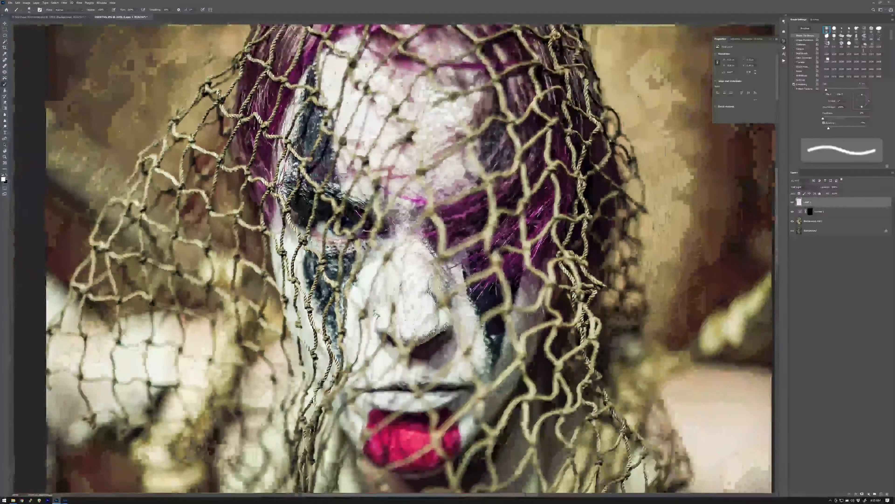
key("ctrl+minus")
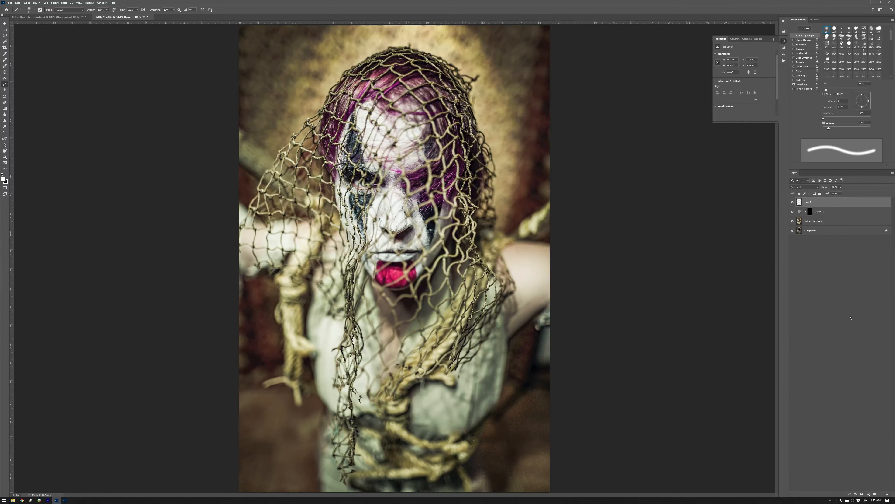
key("ctrl+minus")
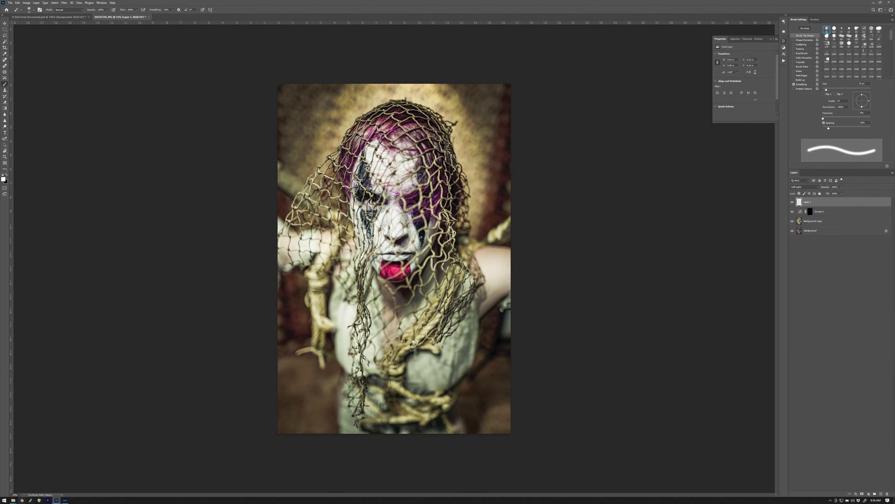
Switch to File Explorer, open the backgrounds folder inside Overlays, and position a smaller window beside the portrait.
left_click(20, 491)
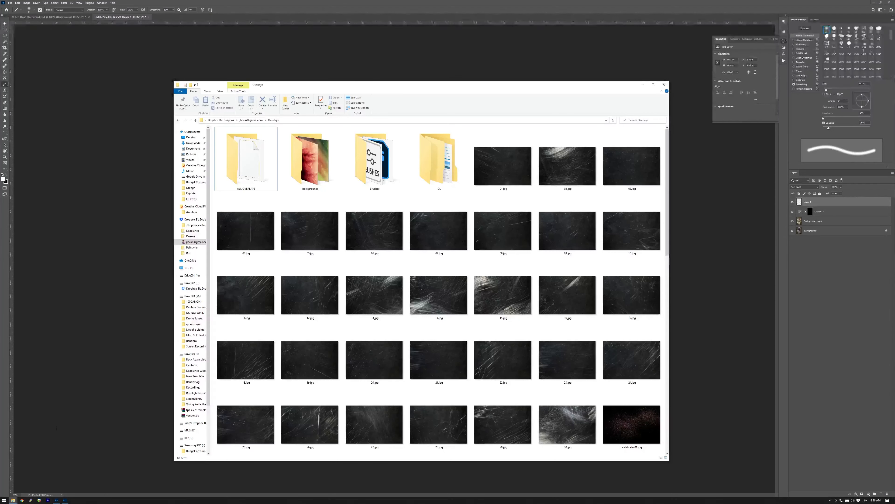
scroll(508, 262, "down", 8)
scroll(508, 262, "up", 10)
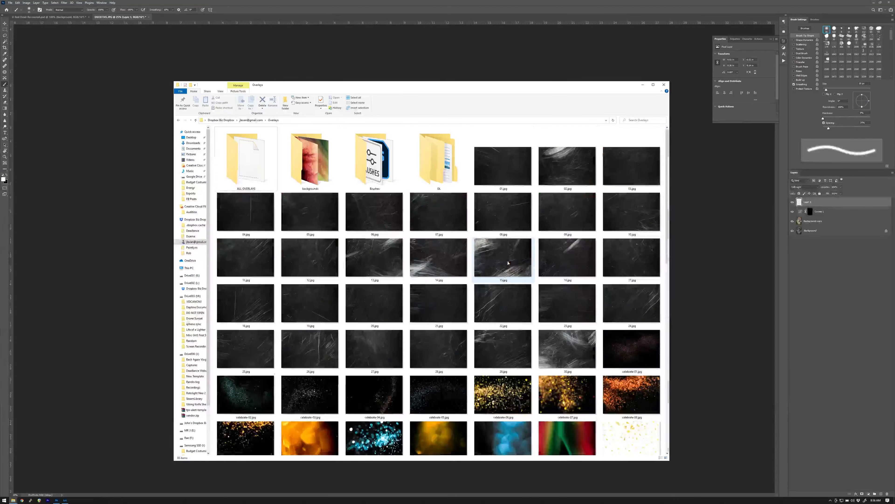
double_click(322, 171)
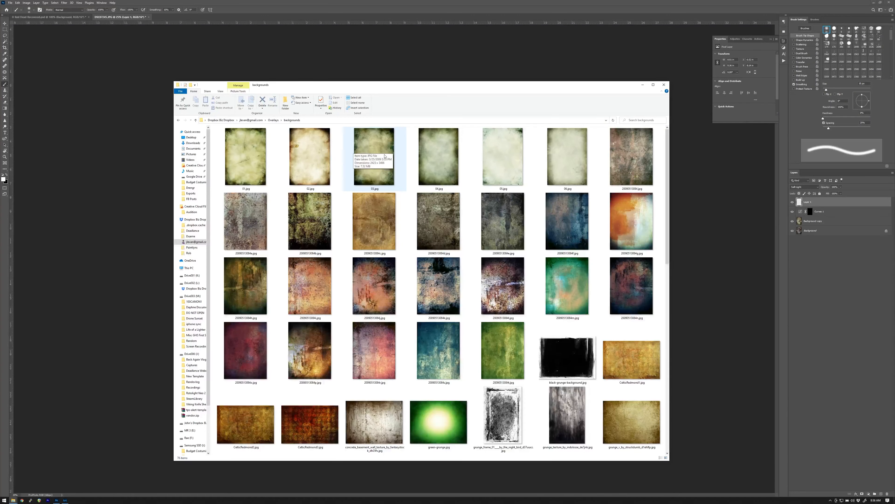
left_click_drag(410, 86, 570, 85)
left_click_drag(363, 71, 507, 139)
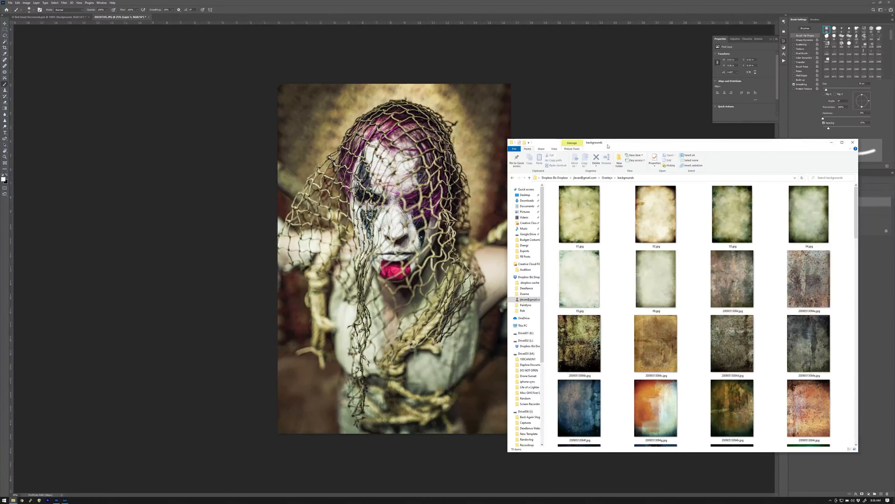
left_click_drag(608, 146, 620, 122)
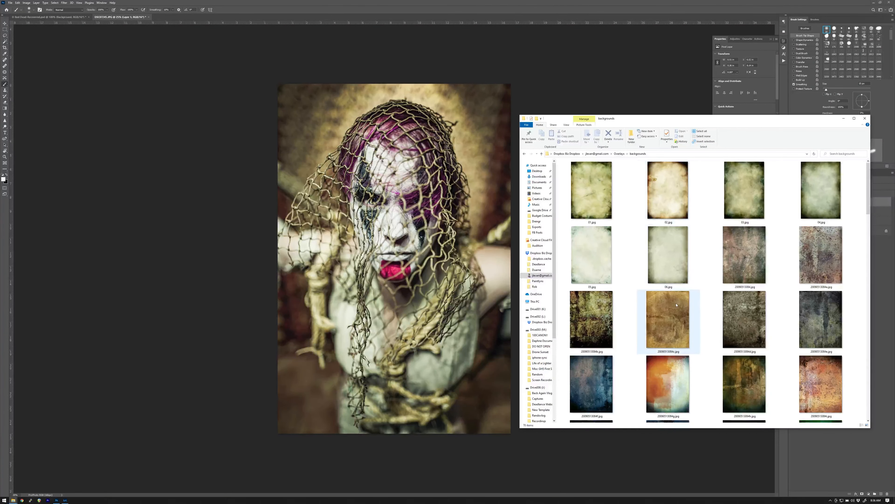
Place the olive-green untitled_texture image from the backgrounds folder into the portrait document as a new layer.
scroll(676, 304, "down", 15)
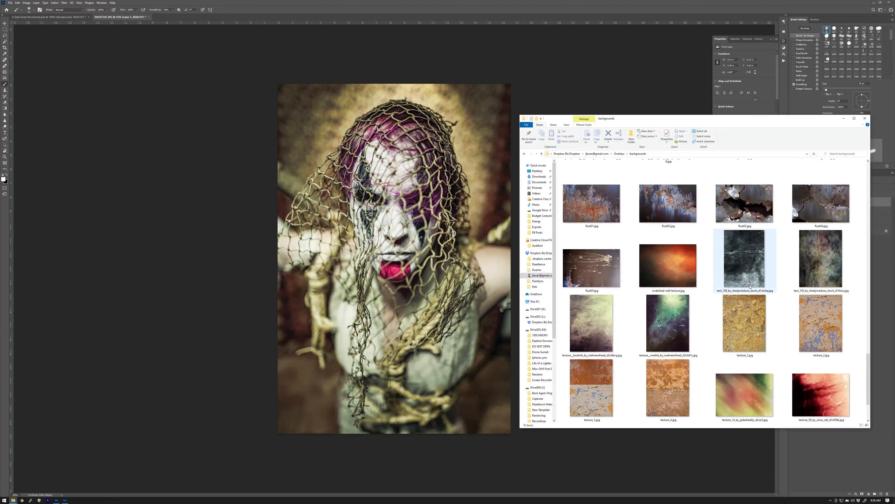
scroll(717, 275, "down", 2)
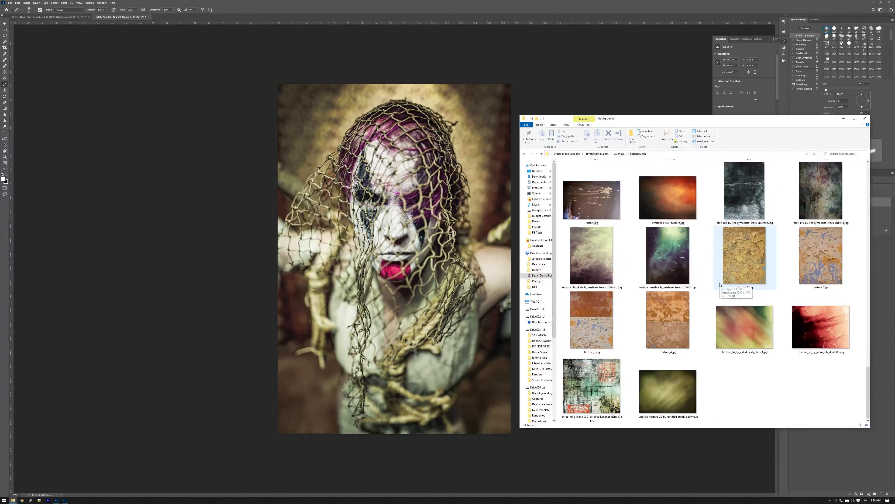
left_click_drag(679, 386, 409, 253)
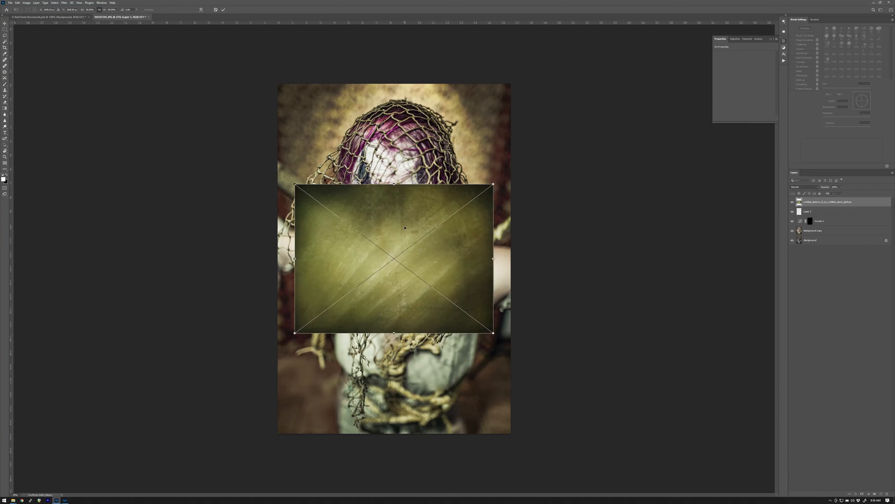
Rotate the placed olive-green texture 90° clockwise and scale it to cover the whole portrait.
left_click(17, 3)
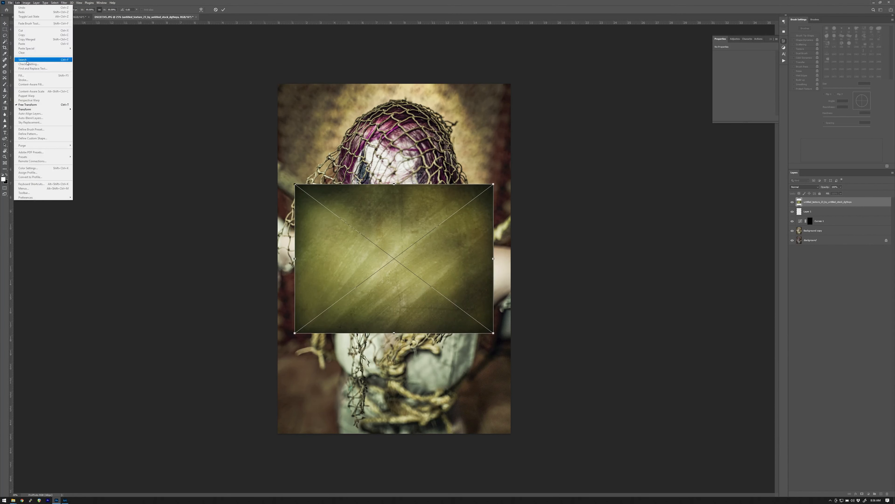
mouse_move(53, 110)
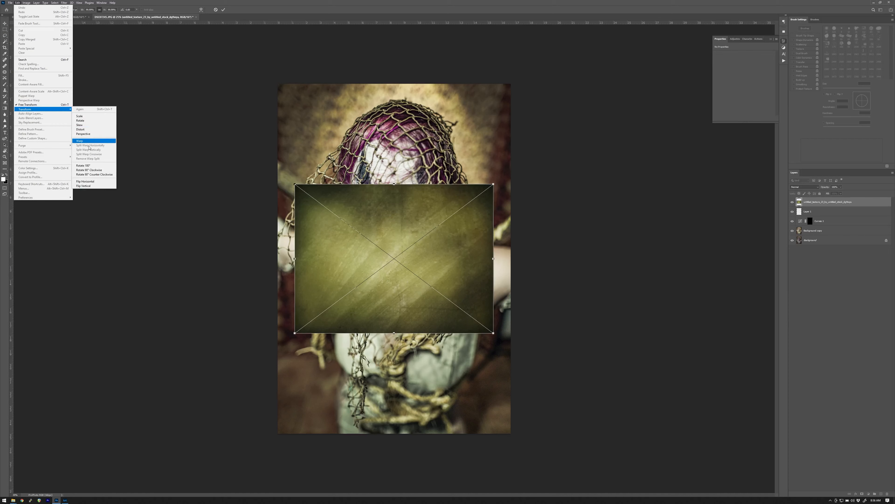
left_click(89, 170)
left_click_drag(393, 159, 401, 79)
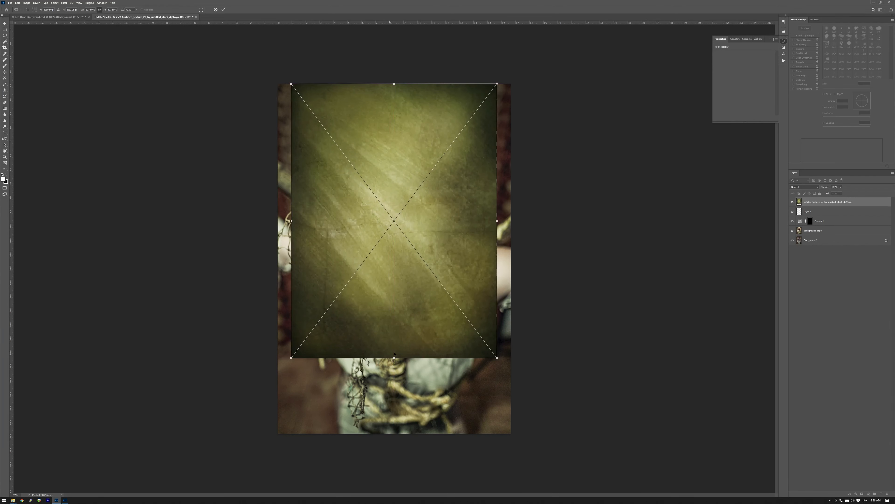
left_click_drag(394, 358, 408, 432)
left_click(223, 10)
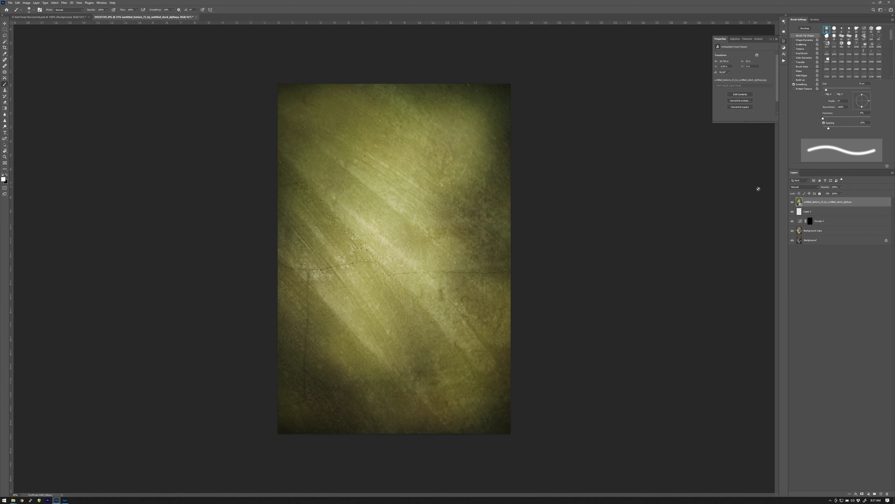
Try the Overlay and Screen blend modes on the olive-green texture layer, and settle on Soft Light.
left_click(802, 187)
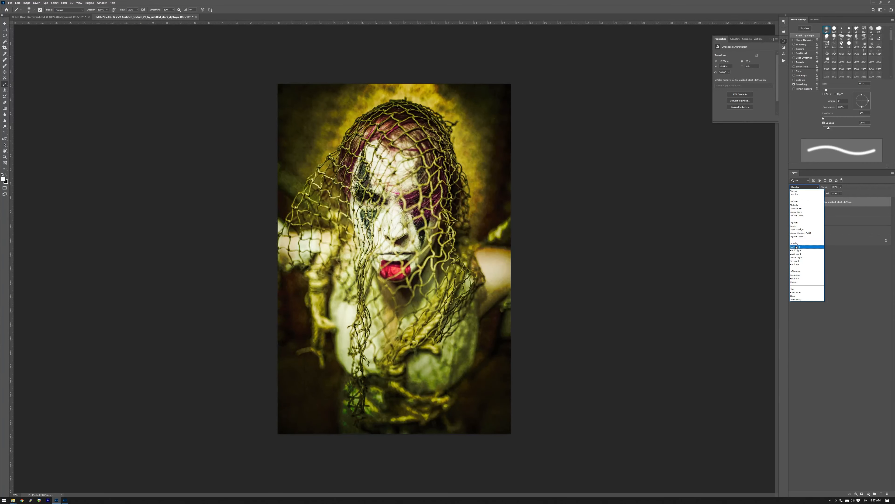
left_click(796, 247)
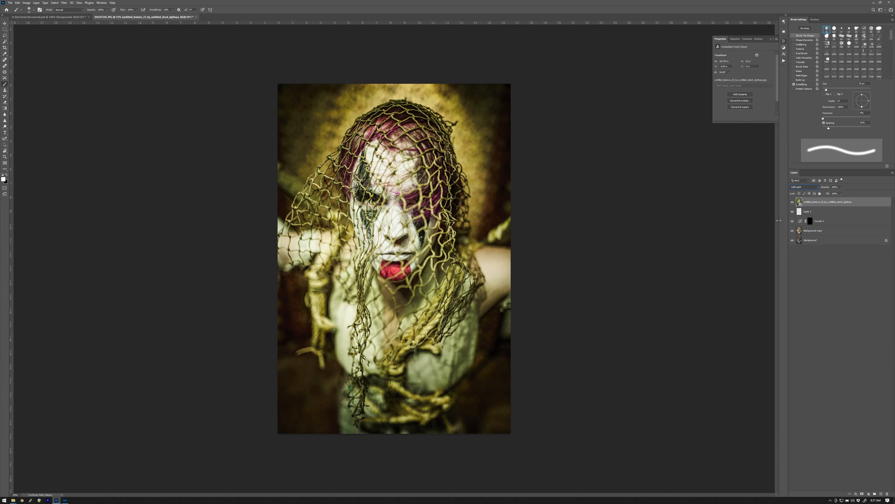
left_click(795, 188)
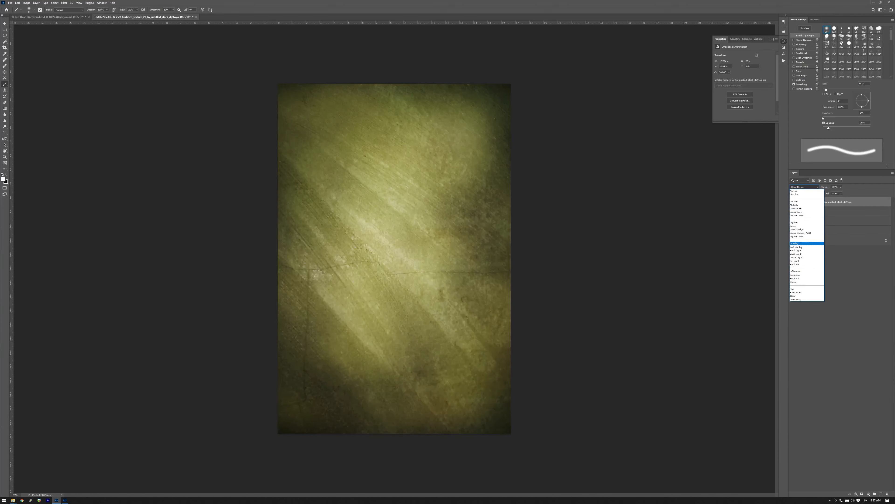
left_click(799, 245)
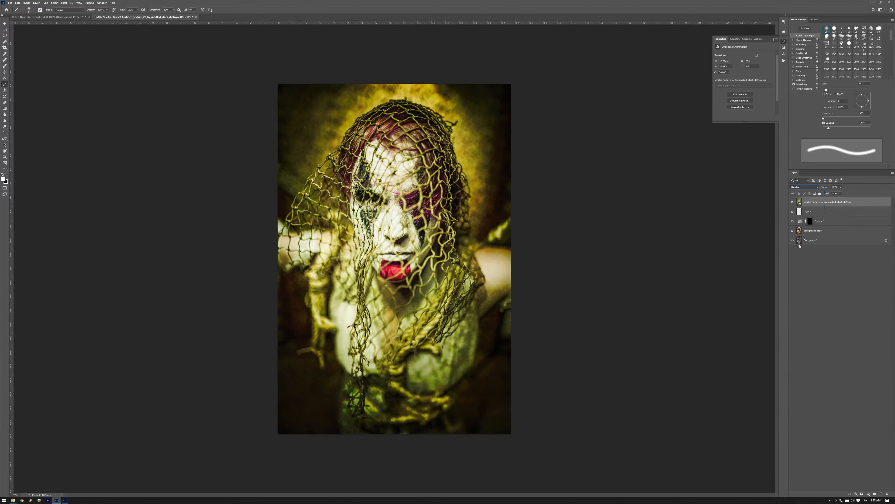
left_click(804, 187)
left_click(795, 228)
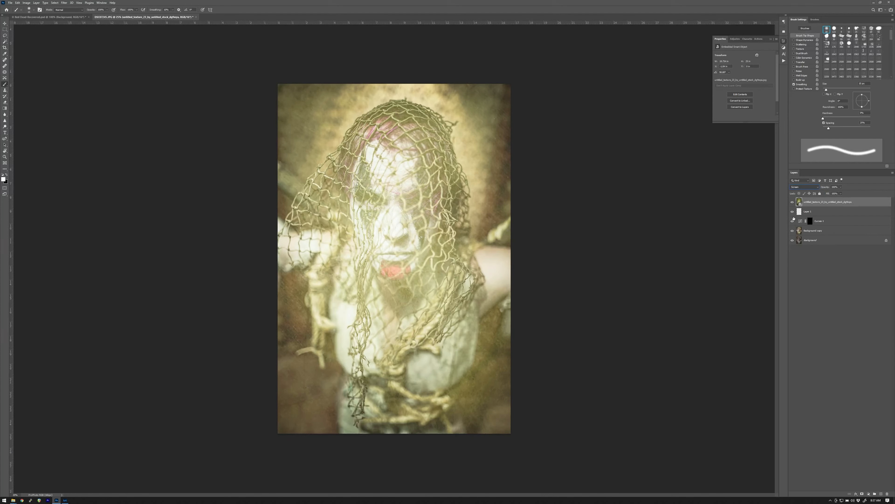
left_click(807, 187)
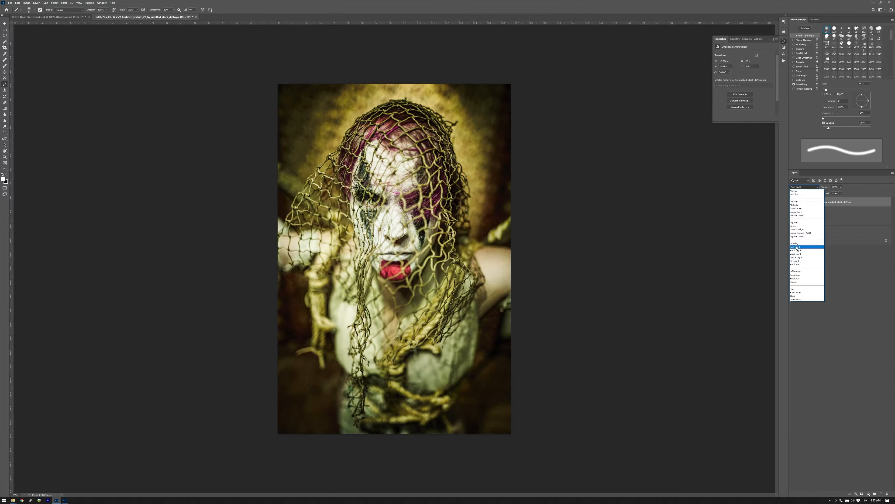
left_click(796, 247)
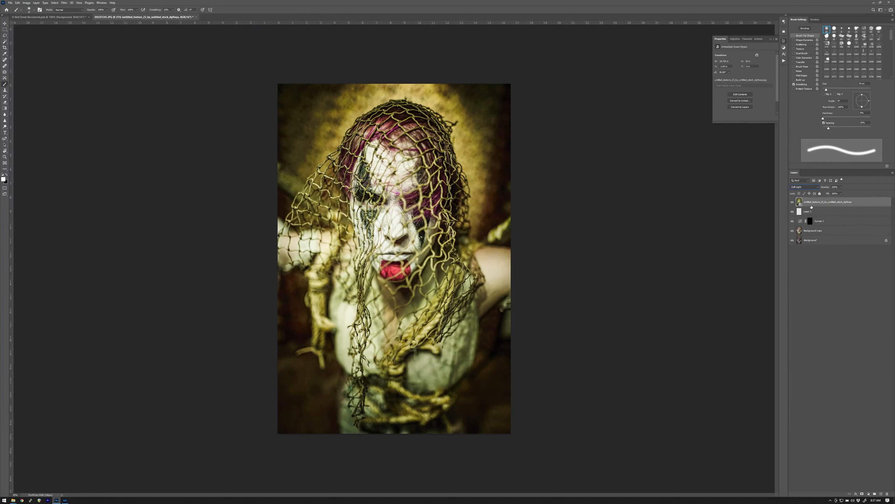
Add a mask to the texture layer and paint black over the face and hair with a very large, soft, low-opacity brush.
left_click(862, 494)
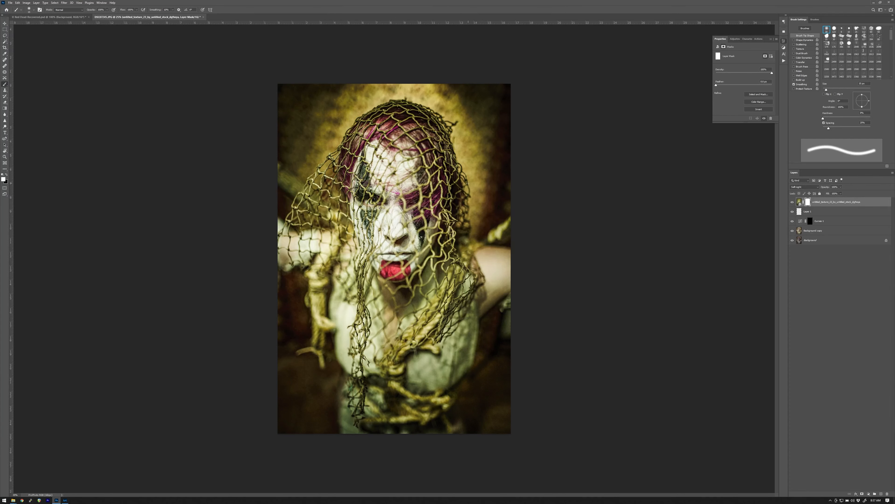
key("bracketright")
key("bracketright")
key("bracketright")
key("bracketright")
key("bracketright")
key("bracketright")
key("bracketright")
key("bracketright")
key("bracketright")
key("bracketright")
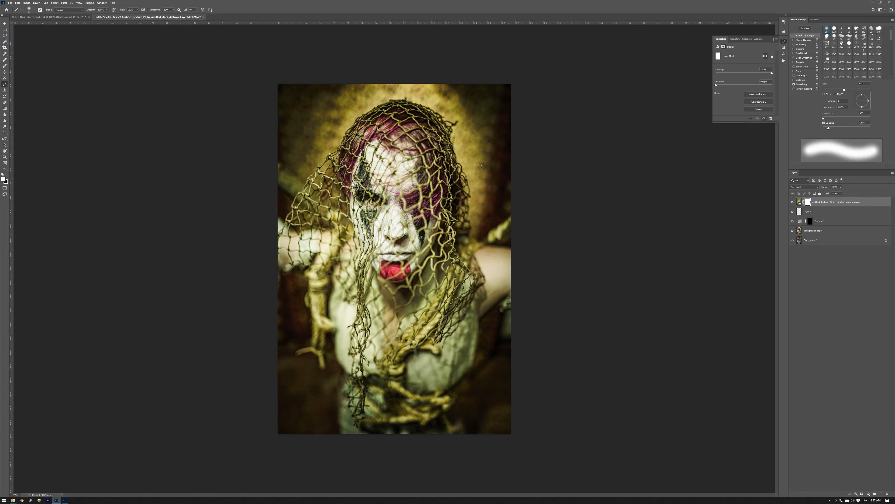
key("bracketright")
key("bracketright")
key("bracketright")
key("bracketright")
key("bracketright")
key("bracketright")
key("bracketright")
key("bracketright")
key("bracketright")
key("bracketright")
key("bracketright")
key("bracketright")
key("bracketright")
key("bracketright")
key("bracketright")
key("bracketright")
key("bracketright")
key("bracketright")
key("bracketright")
key("bracketright")
key("bracketright")
key("bracketright")
left_click(6, 175)
left_click(107, 9)
left_click(386, 169)
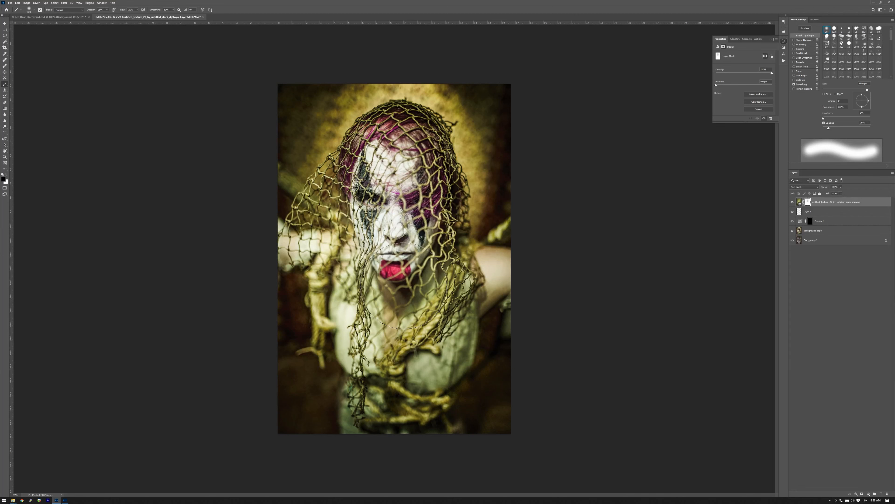
mouse_move(392, 310)
left_mouse_down()
mouse_move(402, 231)
mouse_move(401, 157)
left_mouse_up()
mouse_move(371, 193)
left_mouse_down()
mouse_move(364, 240)
mouse_move(388, 216)
mouse_move(401, 222)
mouse_move(414, 195)
left_mouse_up()
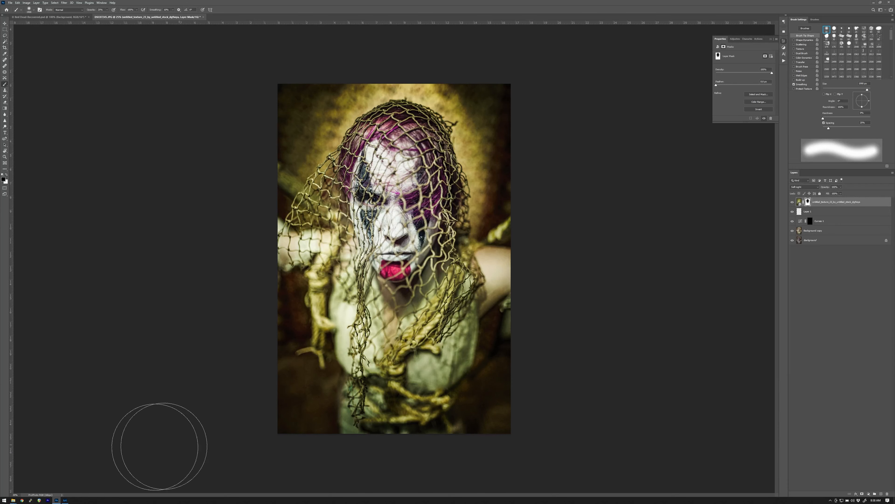
Place the peach-and-blue grunge texture from the backgrounds folder into the portrait document as a new layer.
mouse_move(13, 500)
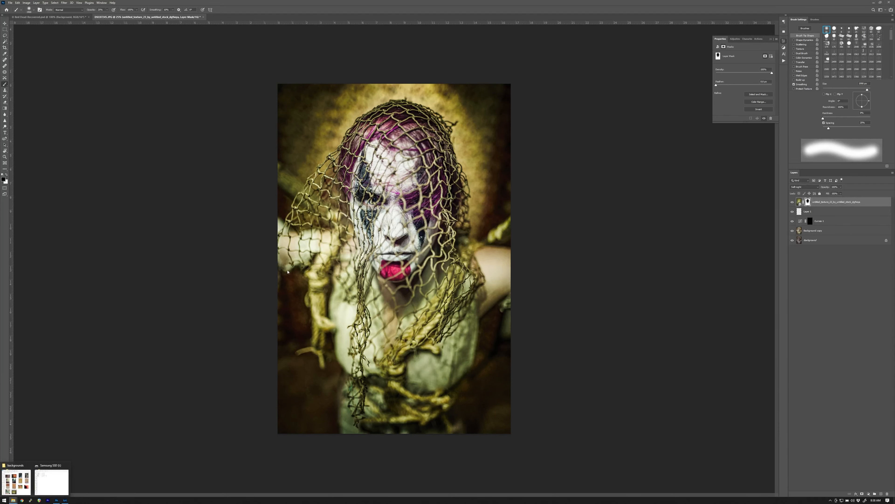
left_click(4, 474)
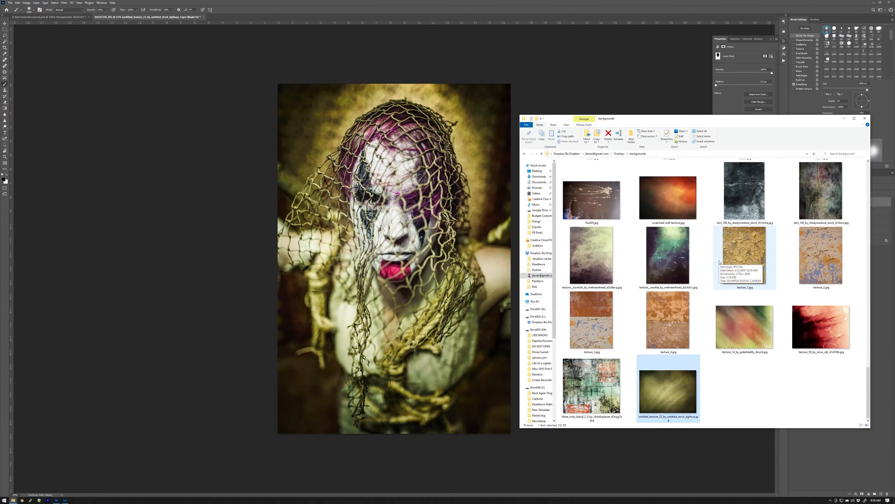
left_click(845, 347)
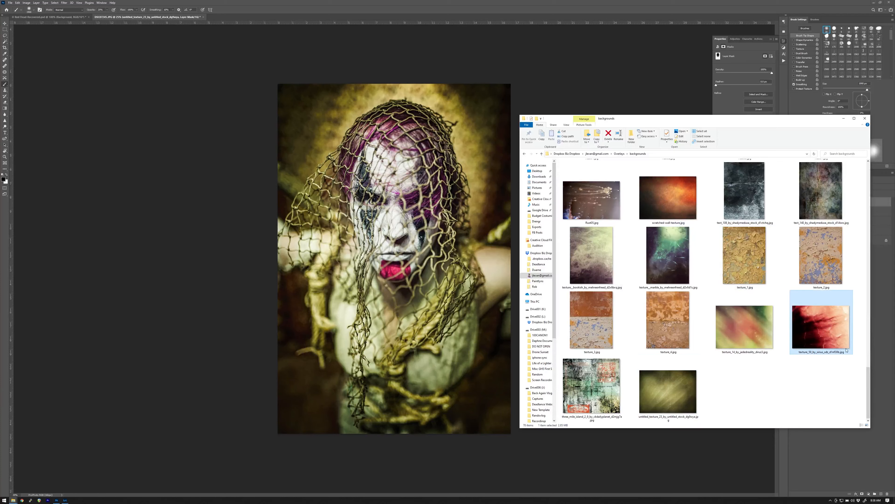
scroll(723, 287, "up", 3)
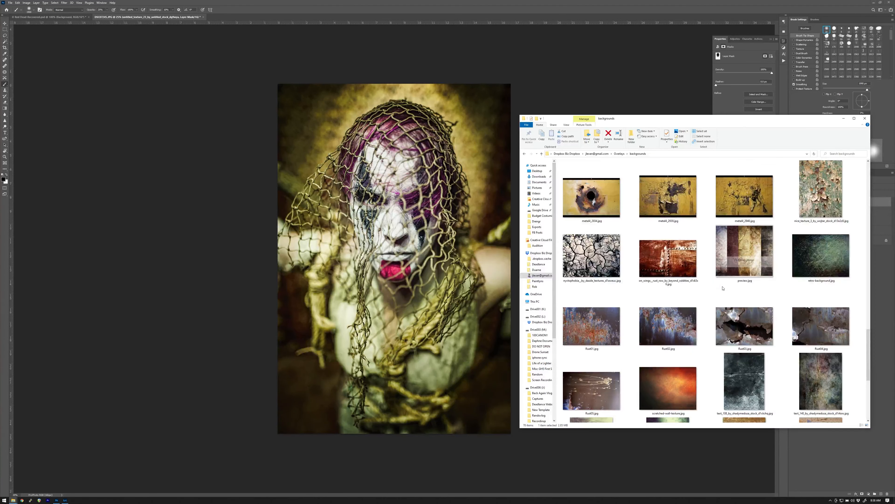
scroll(722, 288, "up", 10)
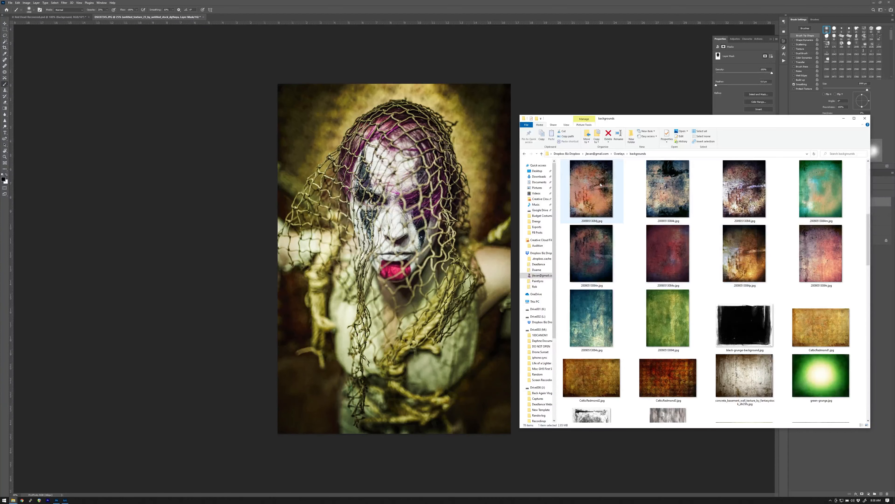
left_click_drag(600, 184, 393, 189)
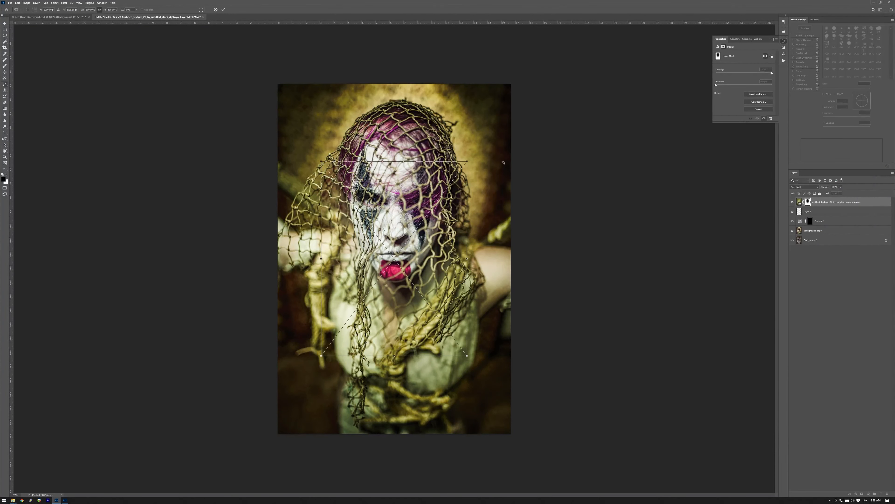
Scale the placed grunge texture to cover the whole portrait and set its blend mode to Overlay.
left_click_drag(394, 162, 394, 83)
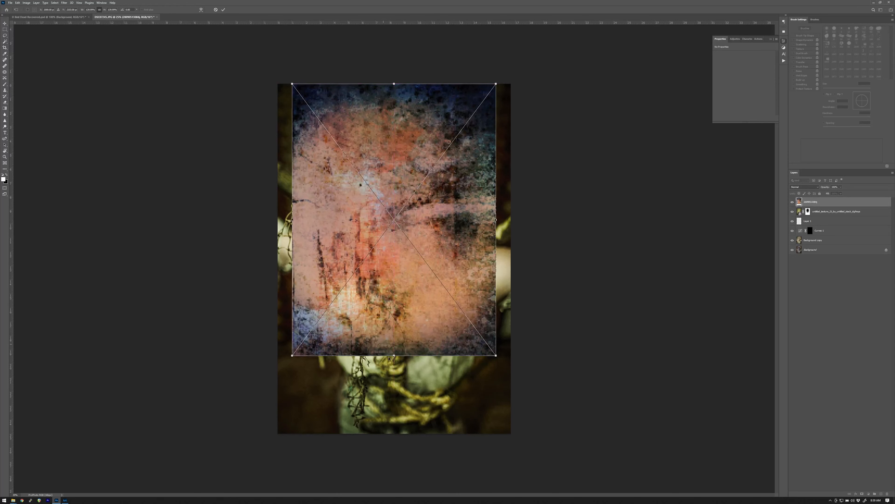
left_click_drag(394, 355, 394, 433)
left_click(223, 10)
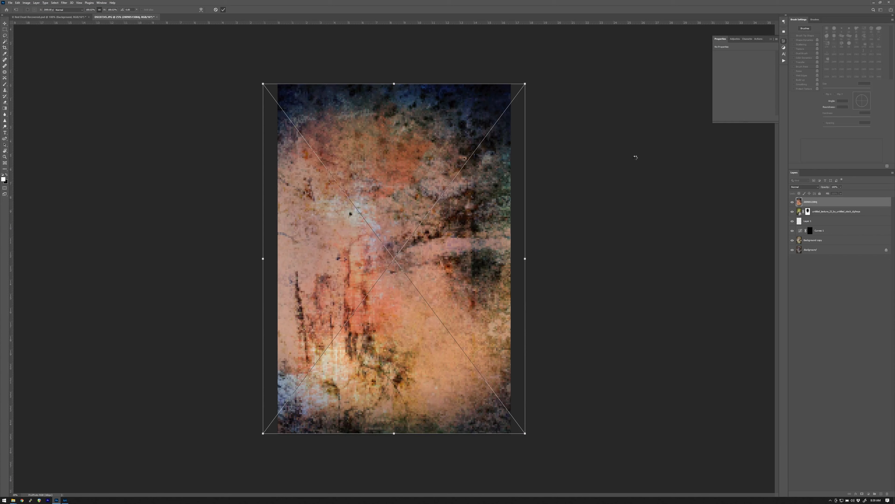
left_click(800, 187)
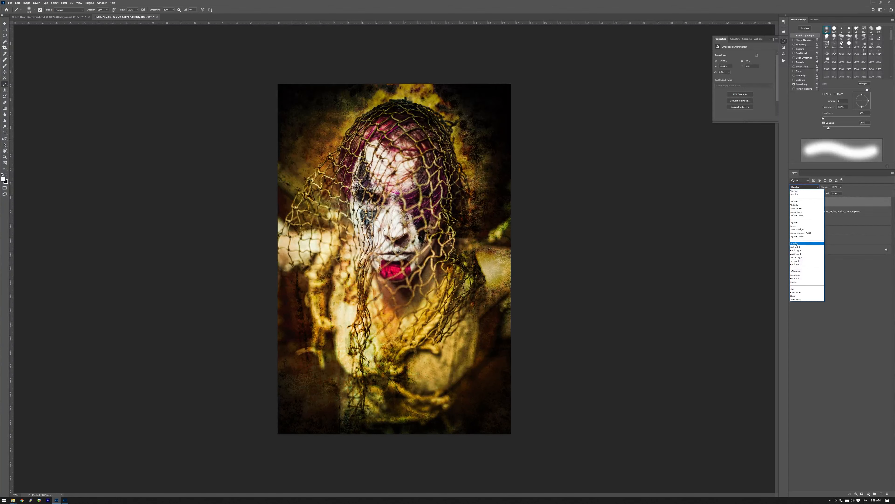
left_click(796, 244)
Add a mask to the grunge texture layer and paint black over the face and body with a large, soft, low-opacity brush, reducing its size as needed.
left_click(863, 493)
key("x")
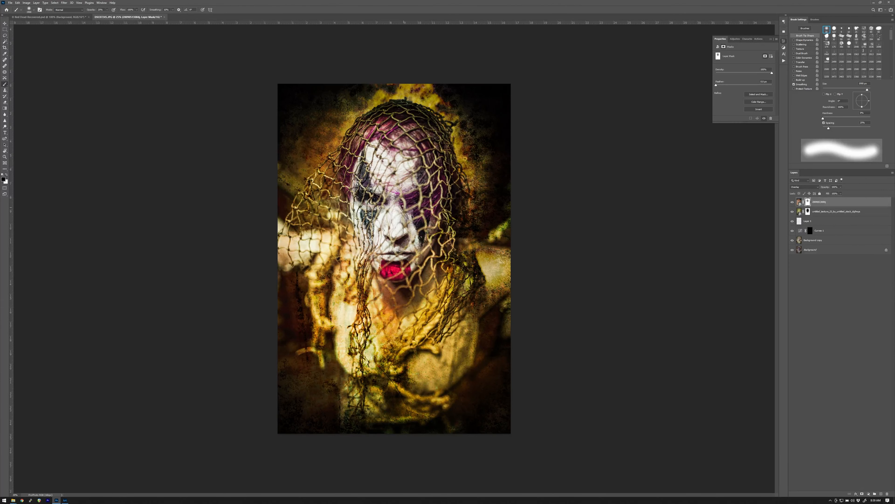
key("bracketleft")
key("bracketleft")
key("bracketleft")
key("bracketleft")
key("bracketleft")
key("bracketleft")
key("bracketleft")
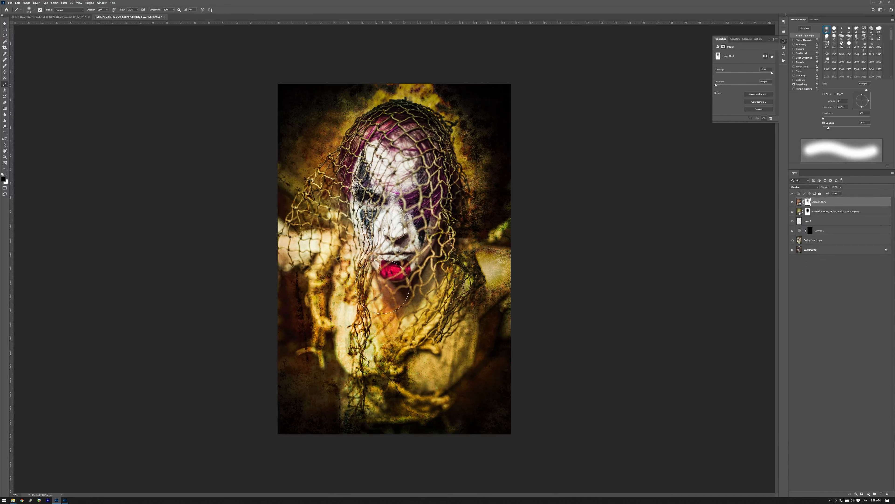
key("bracketleft")
key("bracketleft")
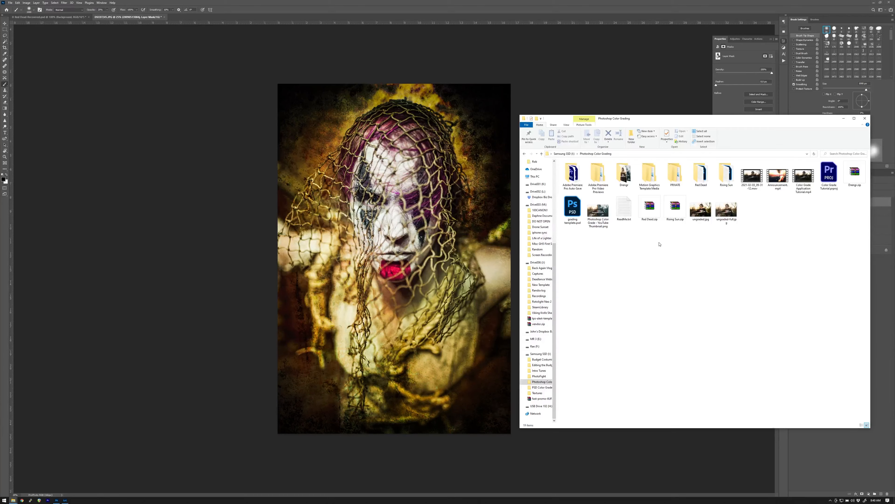
Open drengr.psd from the Photoshop Color Grading folder and copy its Drengr adjustment group to the top of the portrait document's layers.
double_click(622, 176)
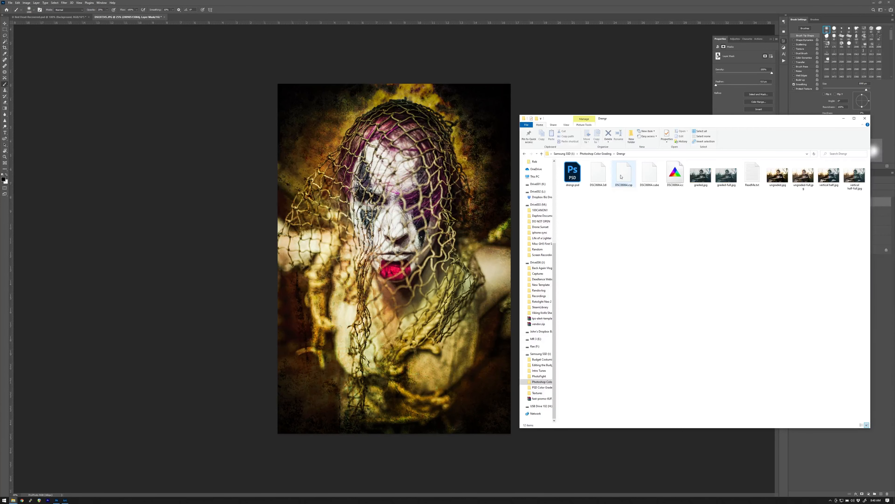
left_click_drag(578, 178, 309, 17)
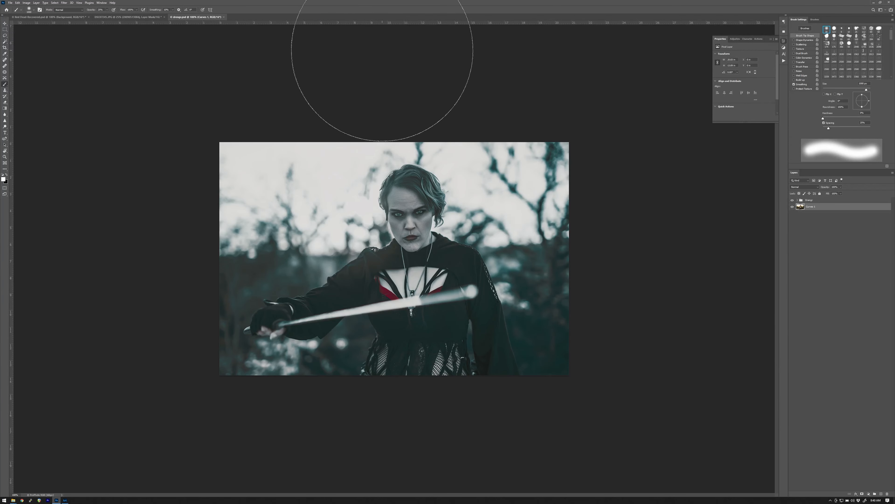
left_click(814, 201)
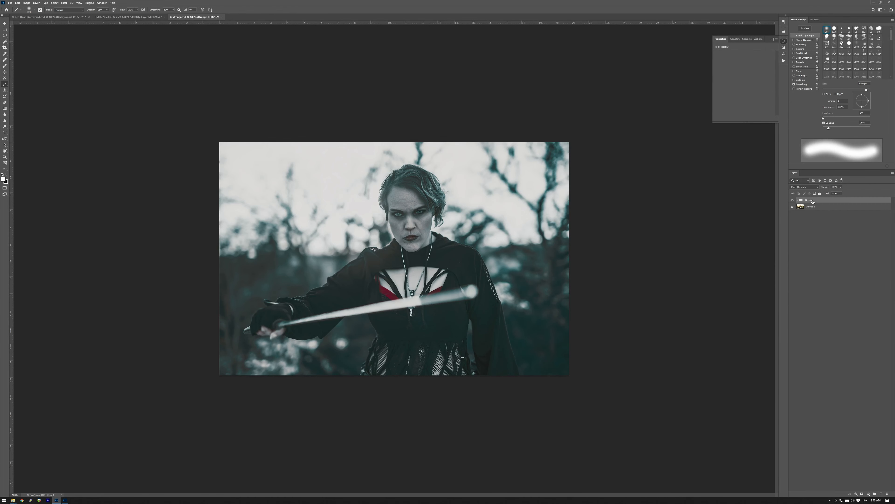
left_click(797, 200)
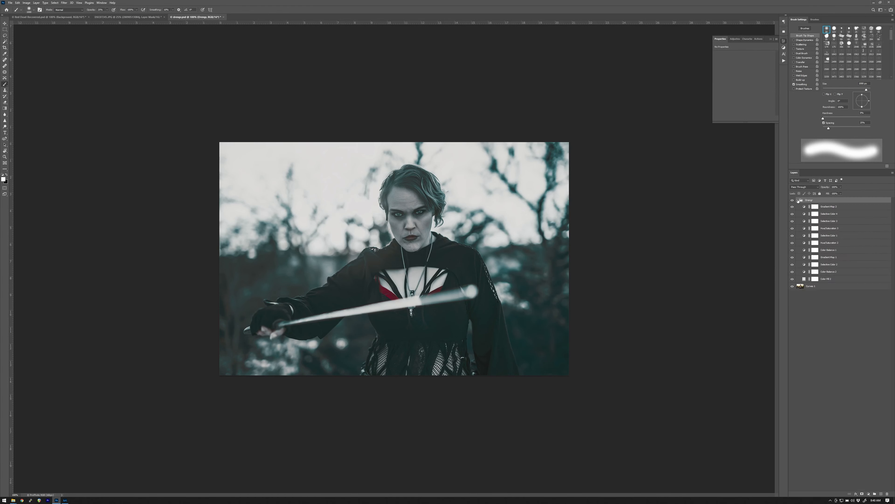
left_click(798, 200)
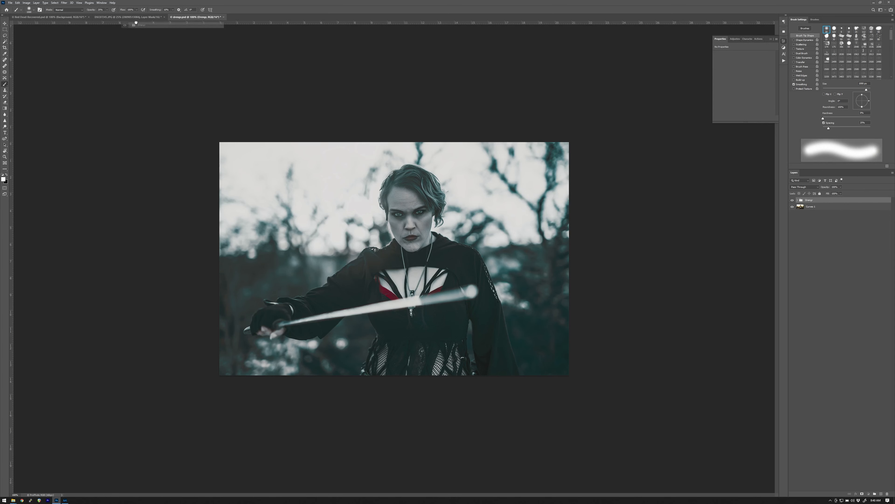
left_click(108, 16)
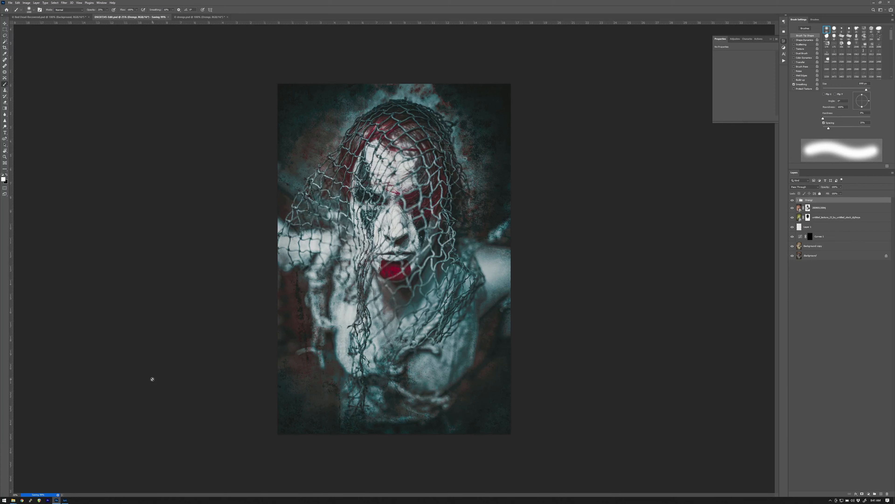
Switch to Lightroom Classic to view the saved portrait edit.
key("alt+Tab")
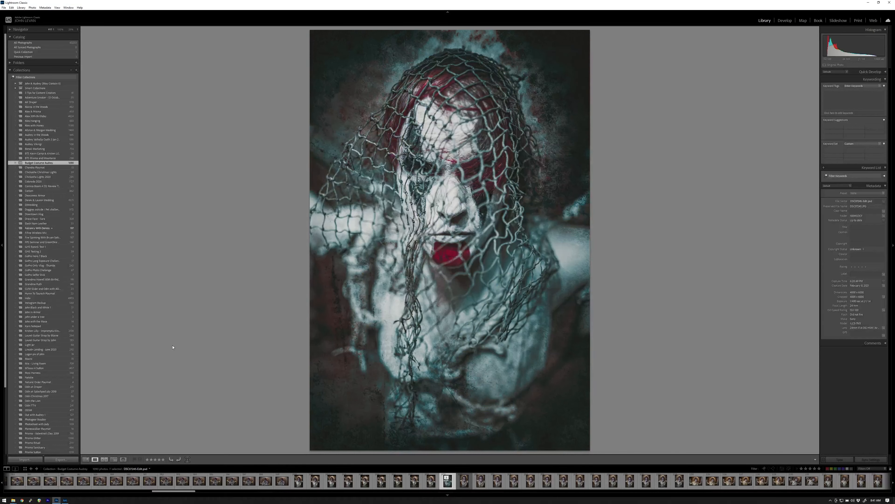